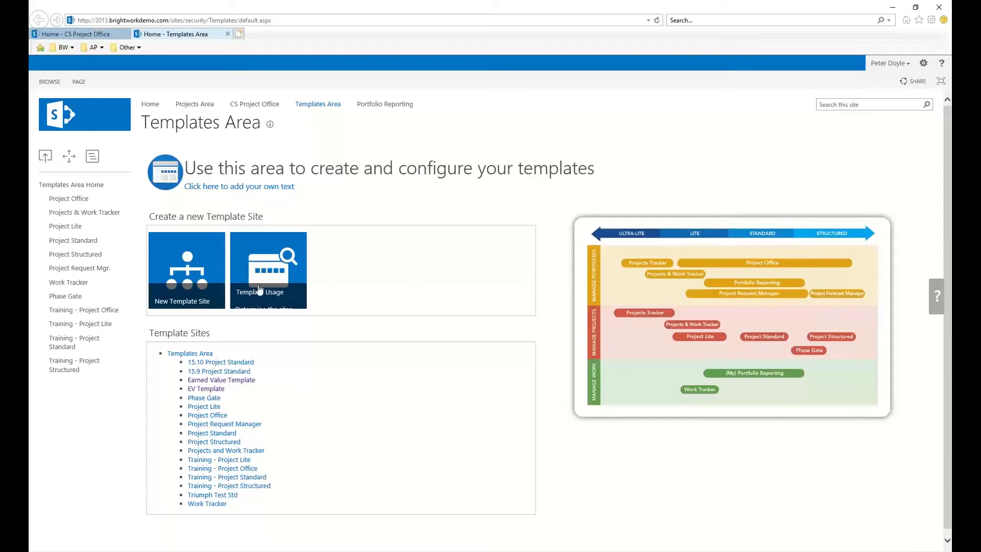
left_click(218, 287)
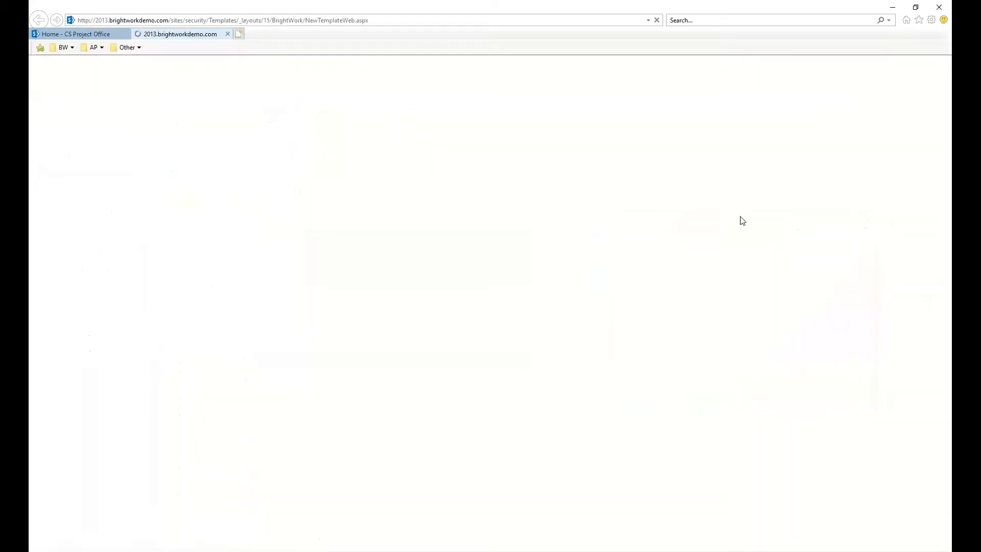
type("EV")
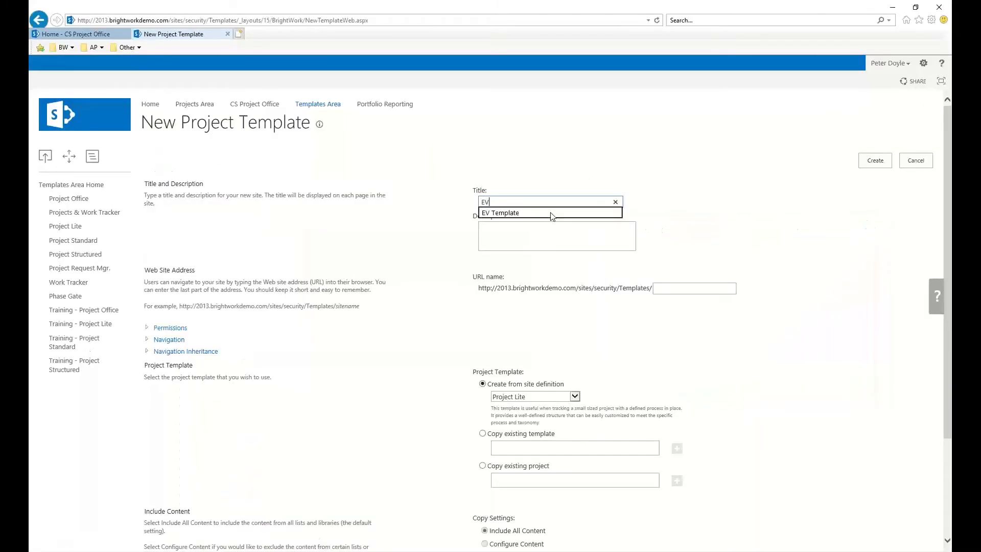
left_click(549, 213)
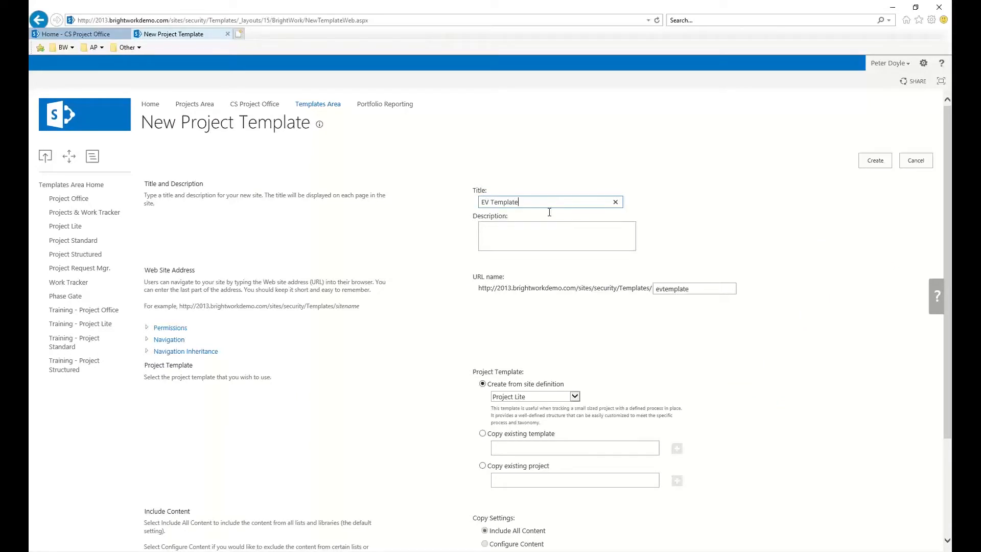
left_click(544, 395)
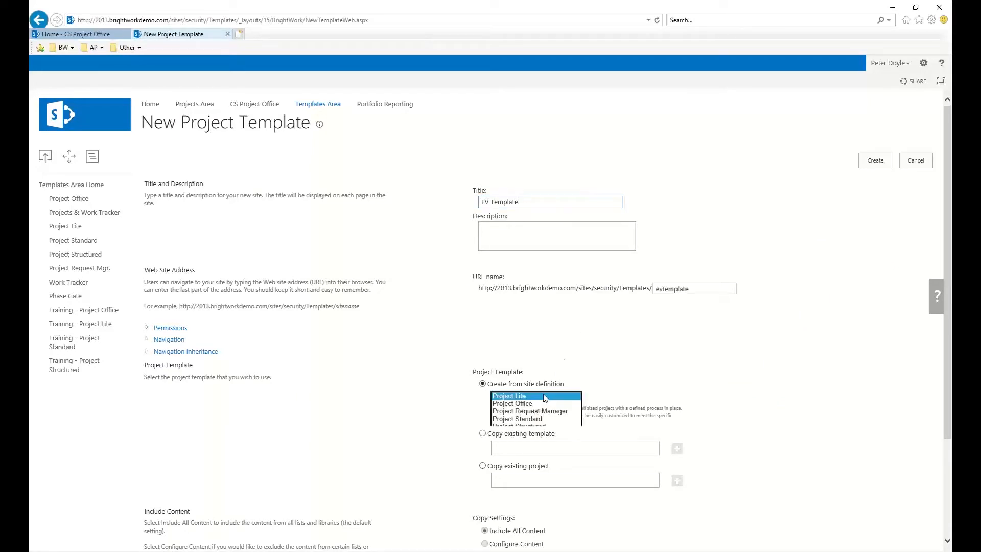
left_click(538, 419)
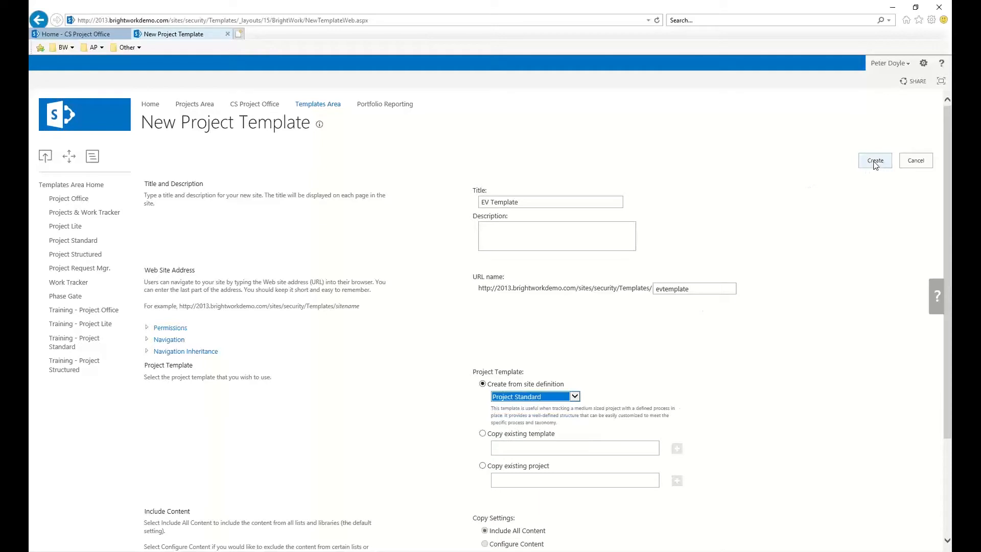
left_click(920, 164)
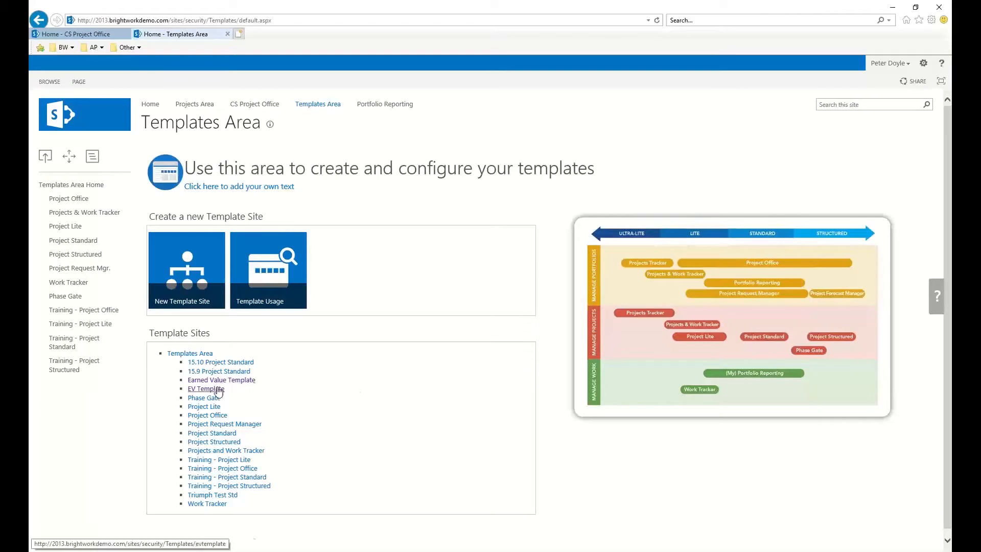
Step: Open the existing EV Template site and view its project statement
left_click(219, 391)
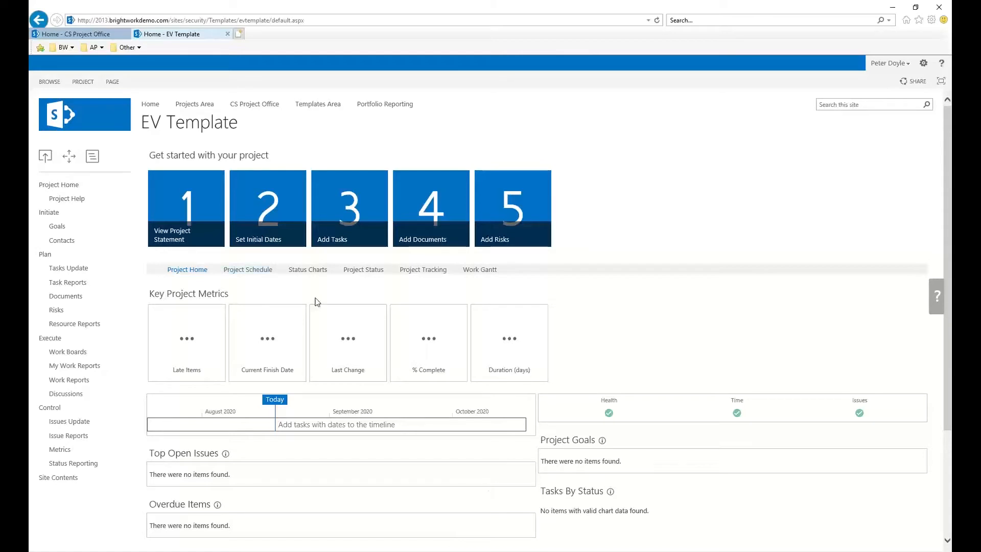
left_click(194, 213)
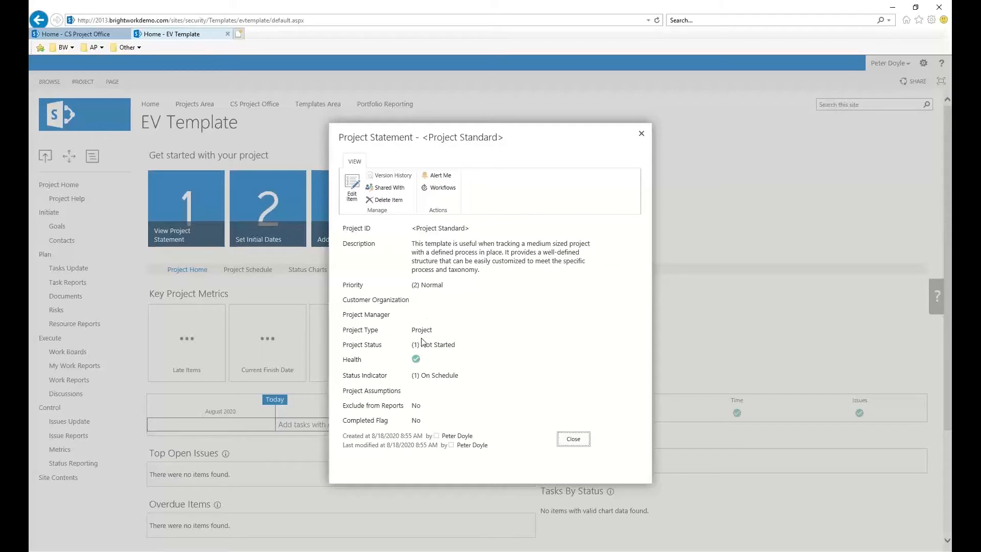
left_click(642, 133)
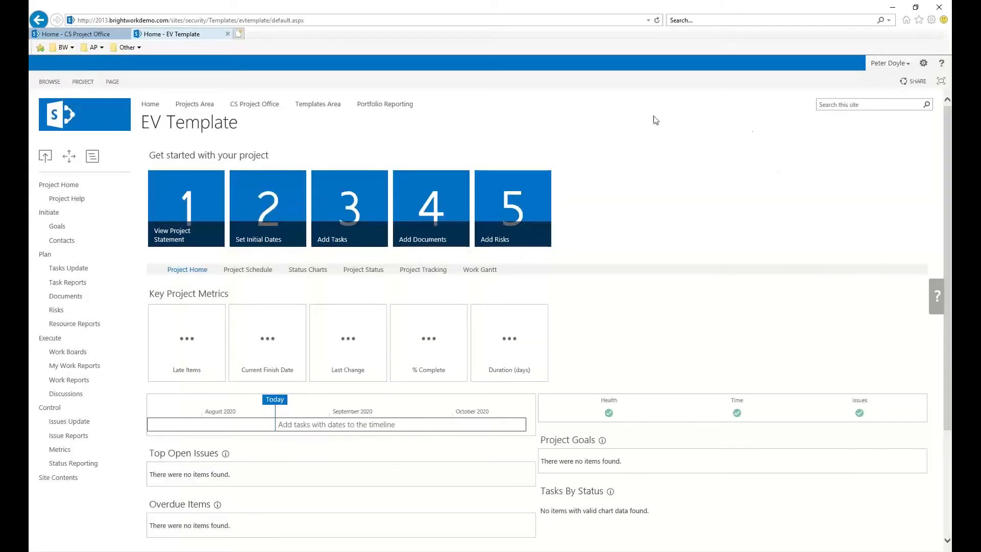
Step: In the Project Statement list's column visibility settings, unhide Planned Cost and show it in the new, edit and display forms
left_click(922, 63)
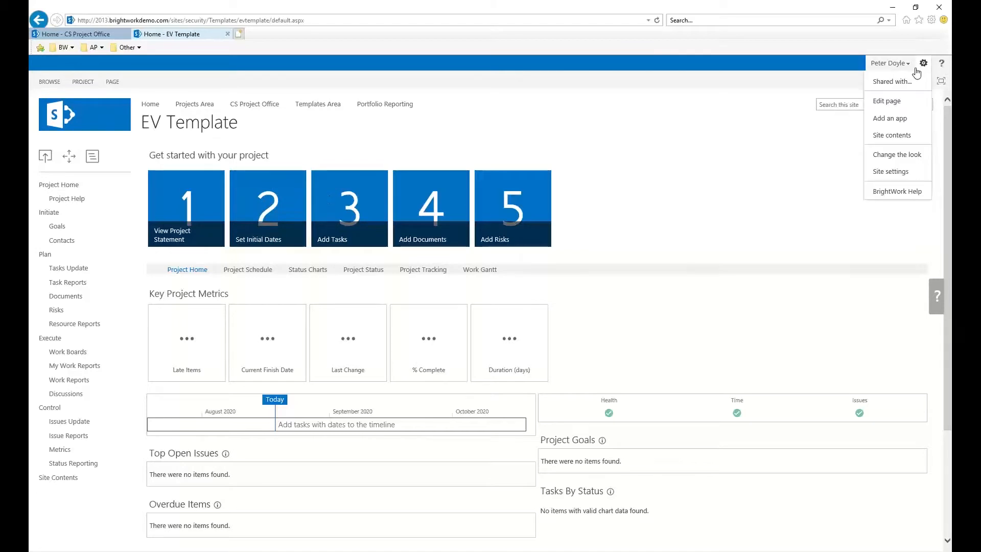
left_click(892, 136)
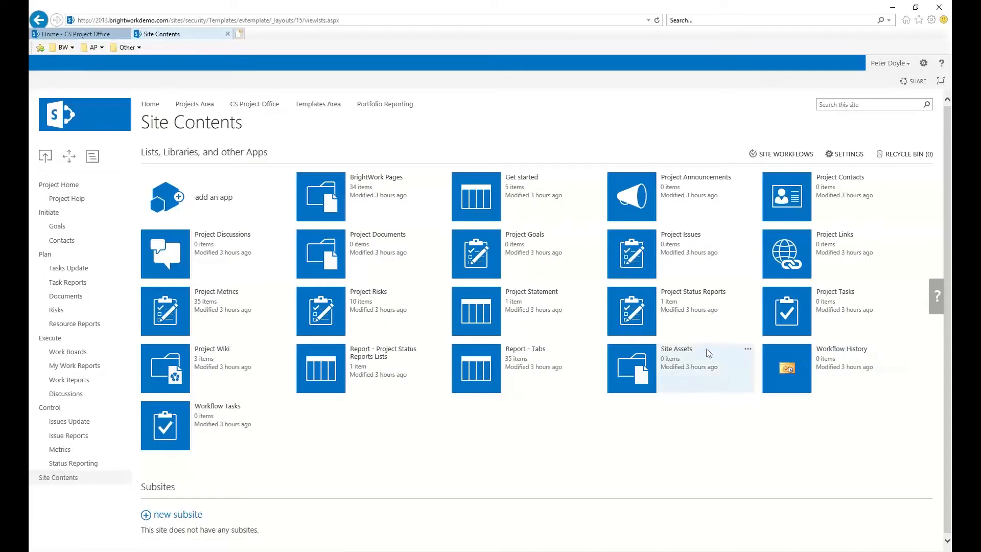
left_click(593, 295)
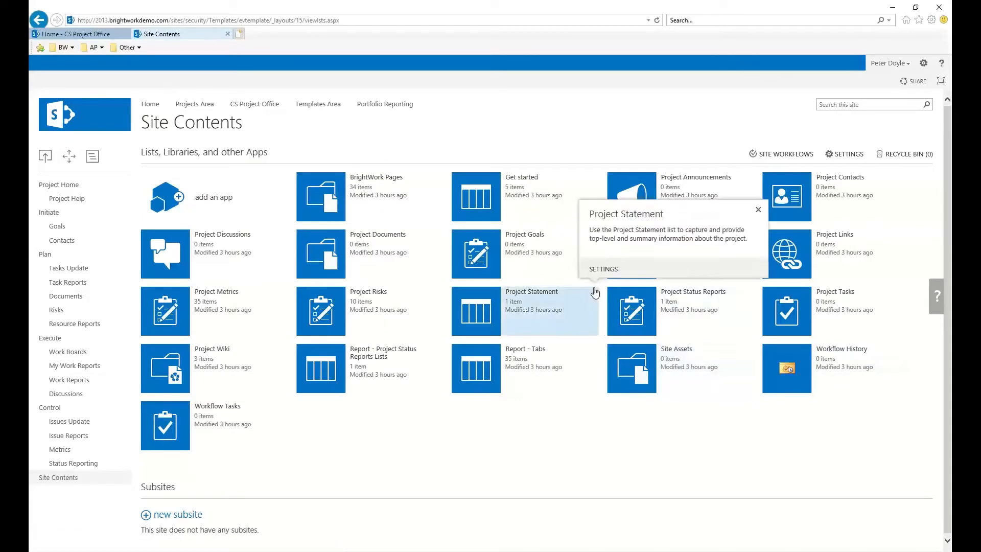
left_click(603, 271)
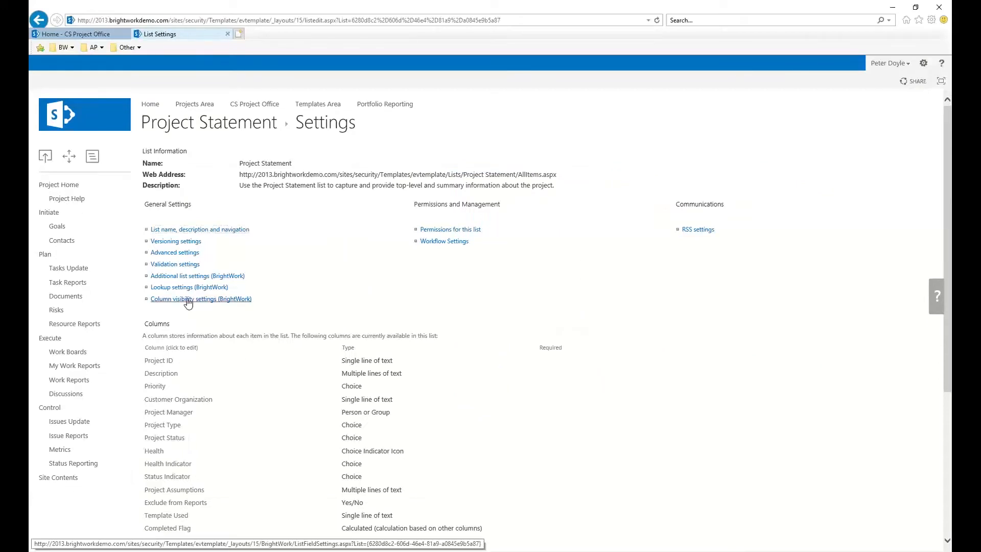
left_click(188, 302)
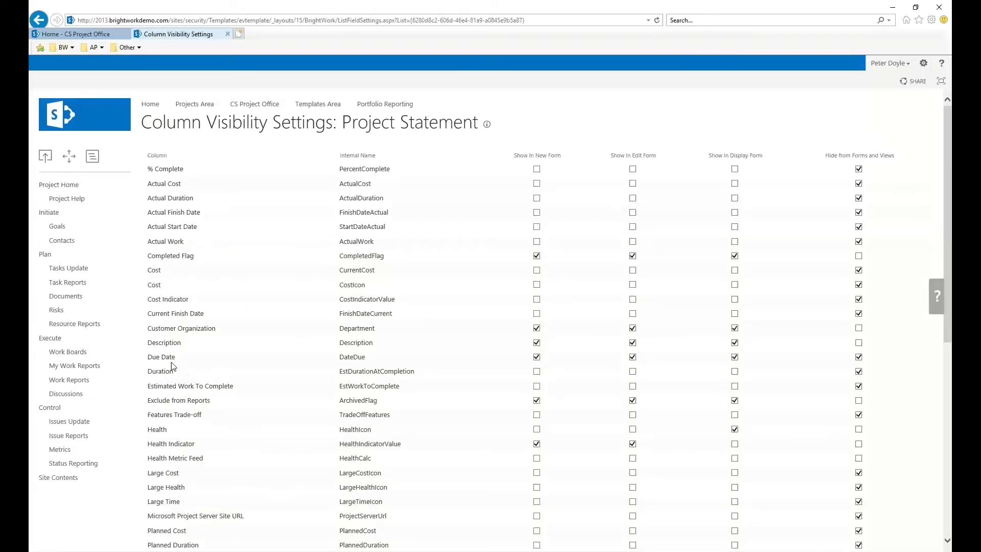
scroll(171, 363, "down", 7)
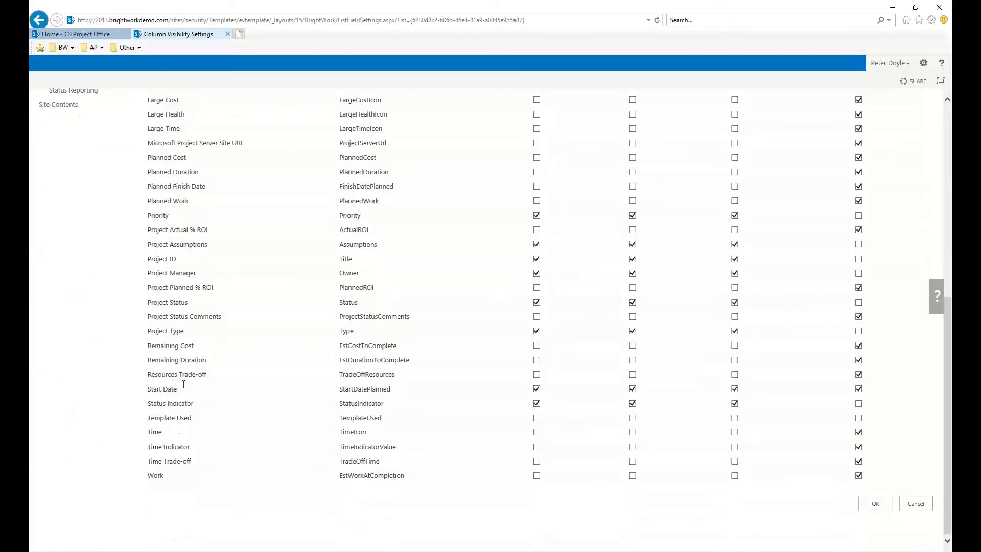
left_click(536, 157)
left_click(632, 157)
left_click(734, 157)
left_click(858, 158)
left_click(877, 504)
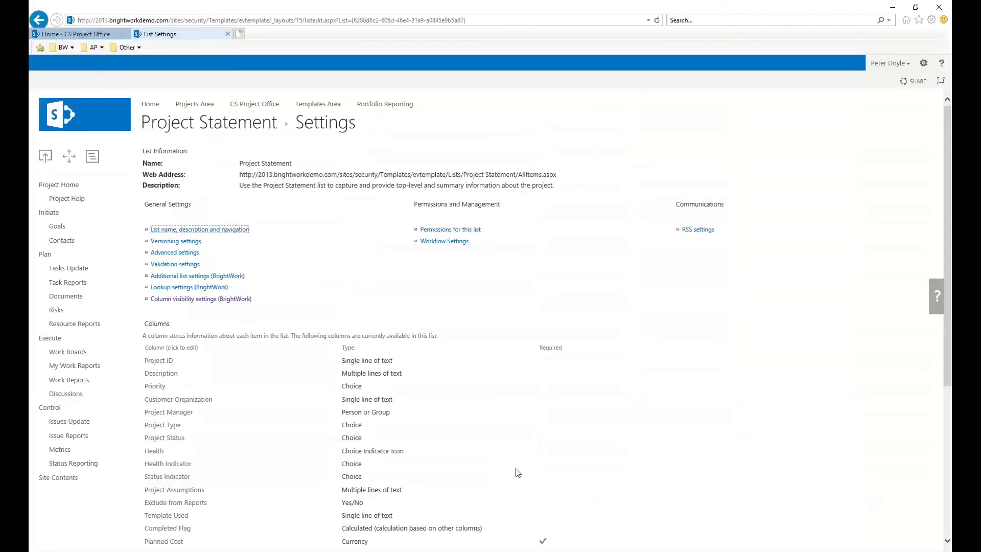
Step: Rename the Project Statement list's Planned Cost column to "Planned Value (PV)"
scroll(511, 475, "down", 4)
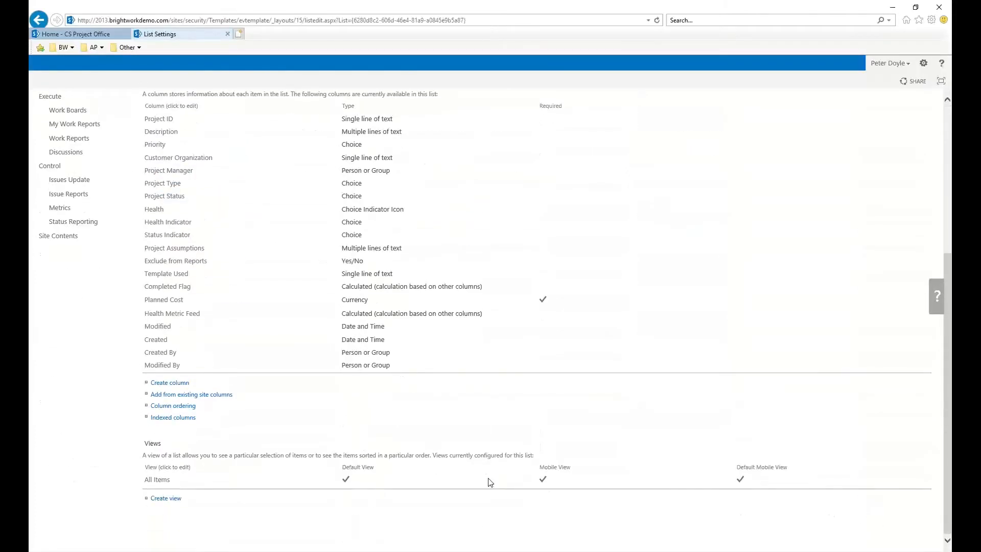
left_click(168, 299)
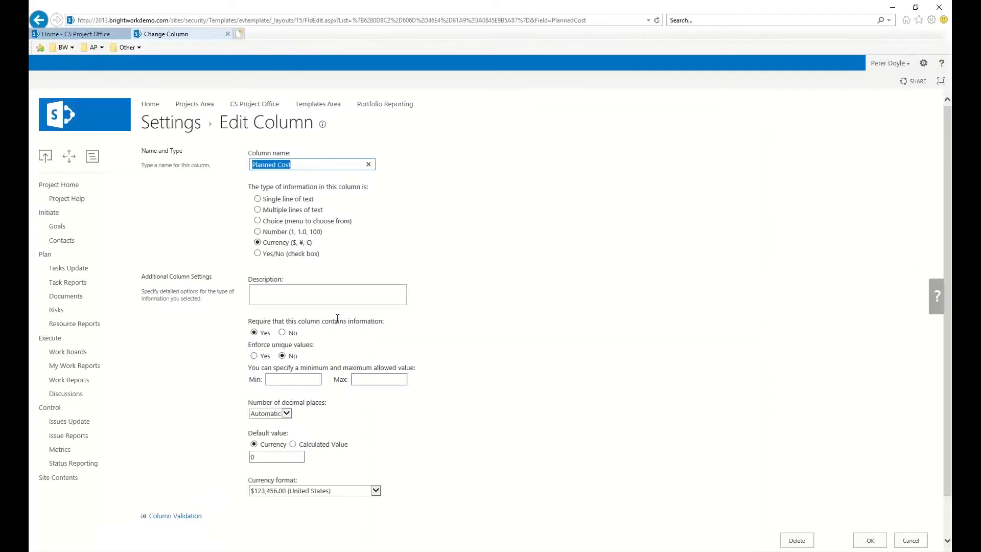
key("End")
key("ctrl+shift+Left")
type("Val")
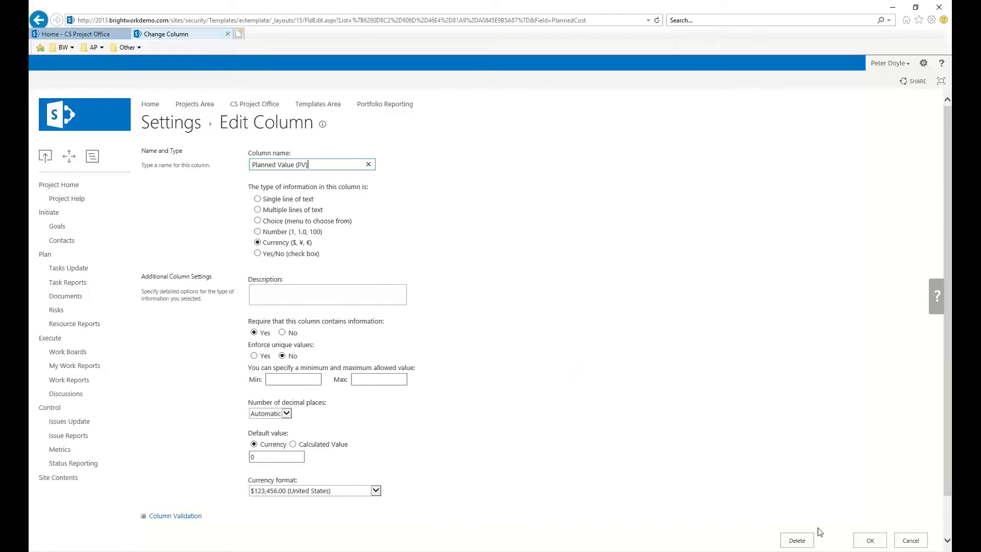
scroll(882, 534, "down", 2)
left_click(871, 495)
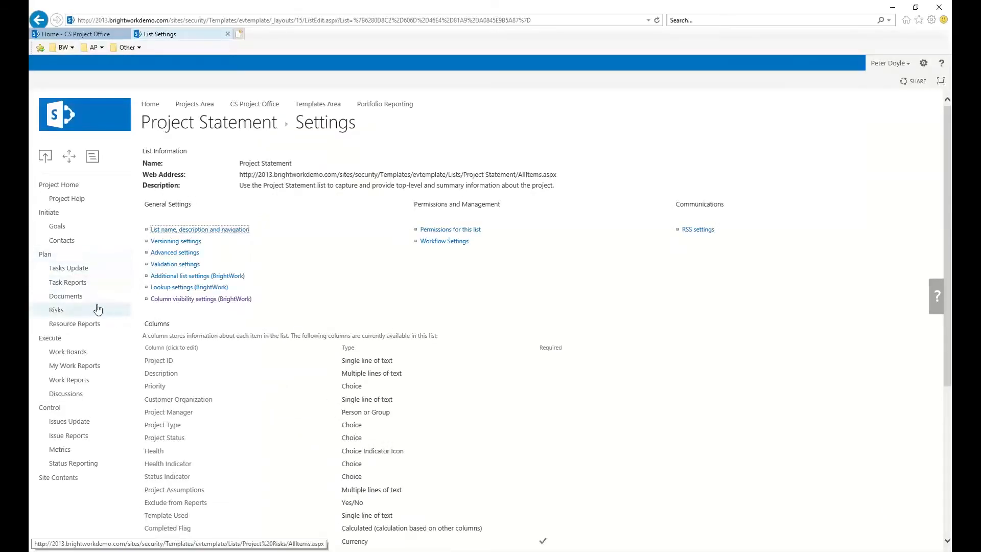
Step: In the Project Tasks list's column visibility settings, make Actual Cost visible in the new, edit and display forms
left_click(75, 269)
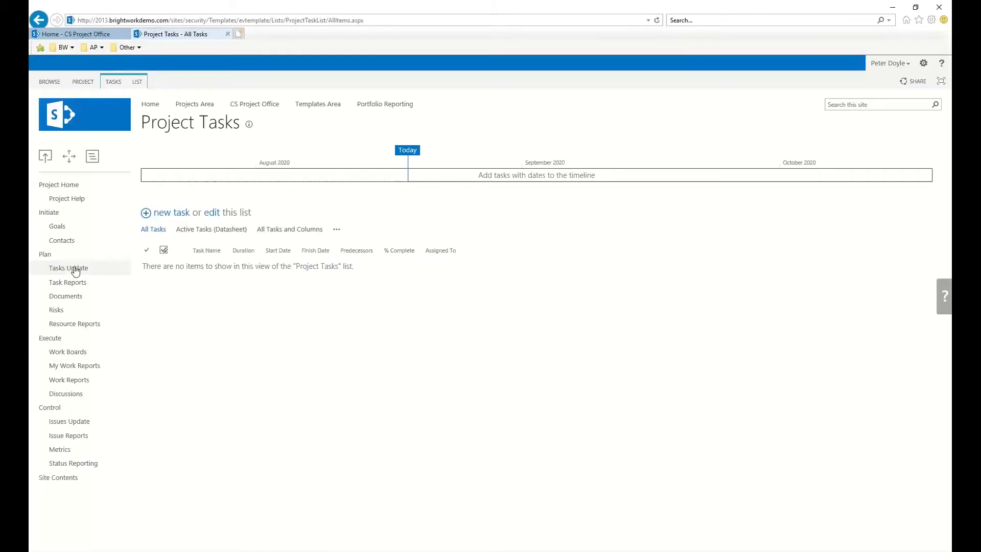
left_click(139, 81)
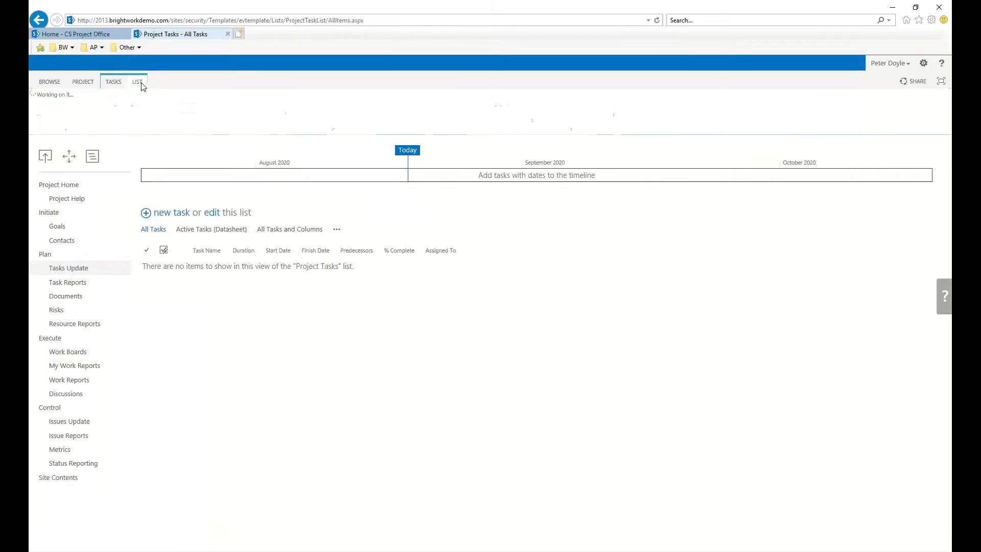
left_click(553, 118)
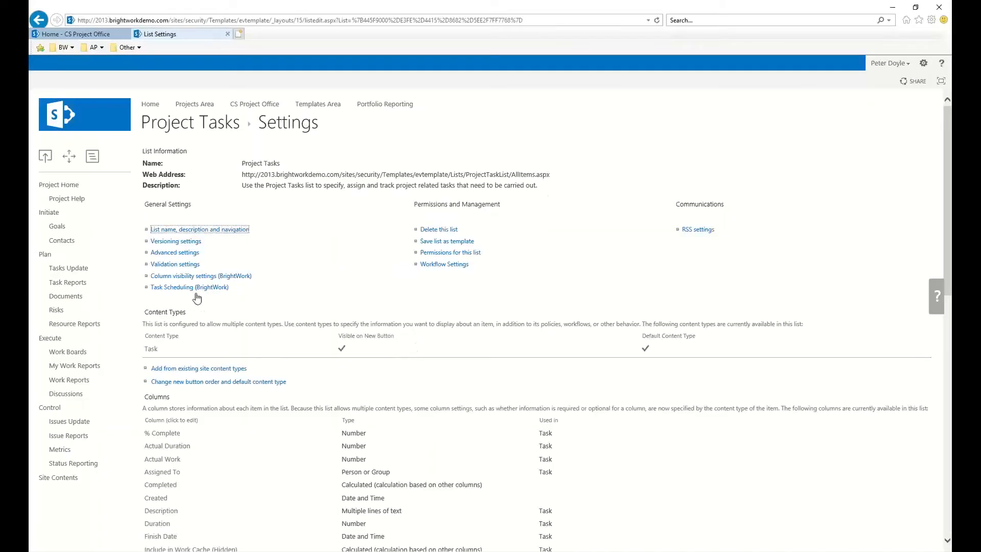
left_click(203, 276)
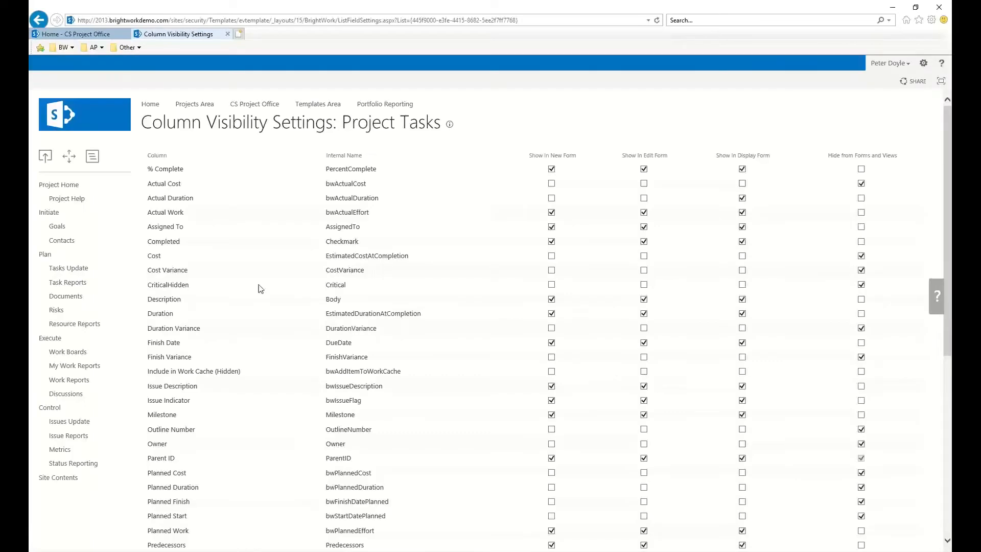
left_click(552, 184)
left_click(643, 184)
left_click(742, 183)
scroll(863, 490, "down", 6)
left_click(875, 503)
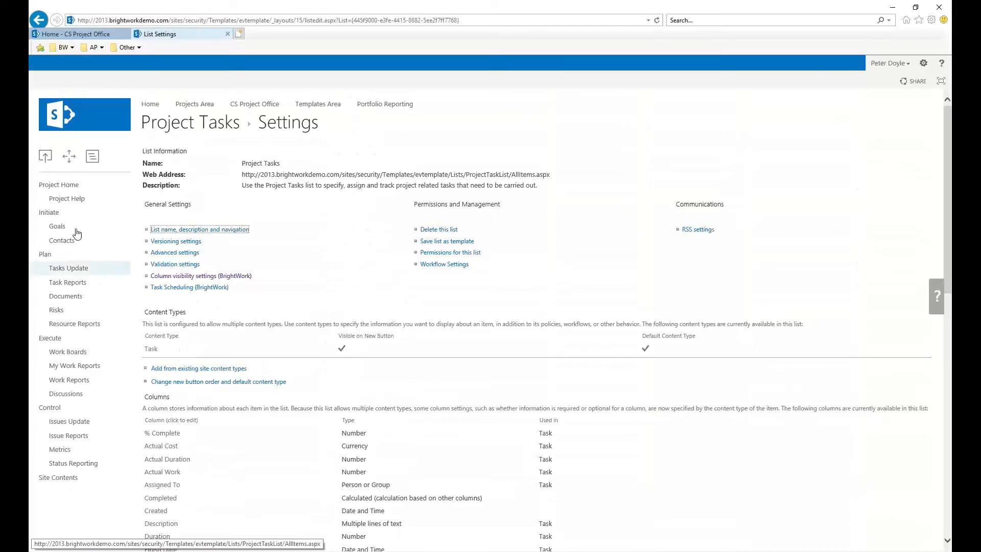
Step: Add the Actual Cost column to the Project Tasks list's All Tasks view and open the list for inline editing
left_click(76, 271)
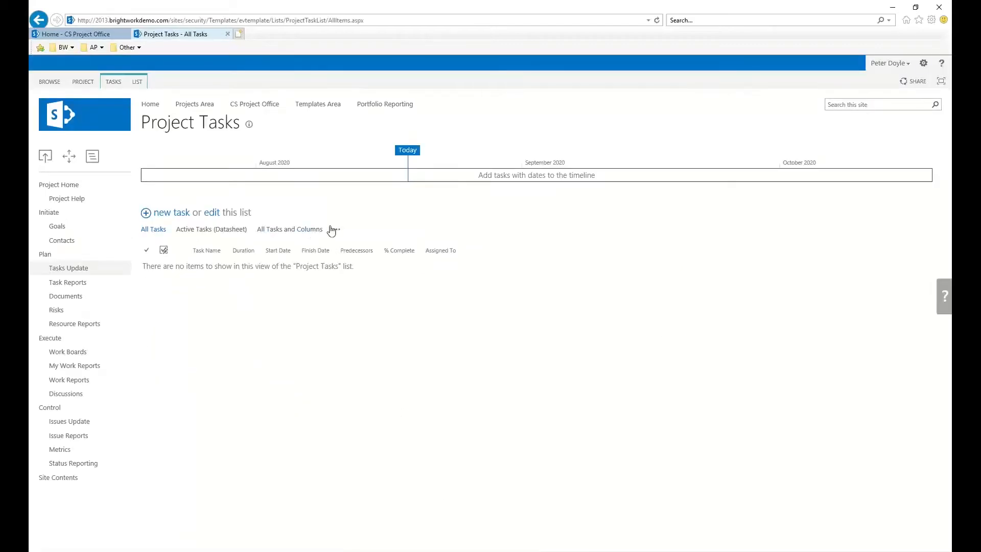
left_click(336, 230)
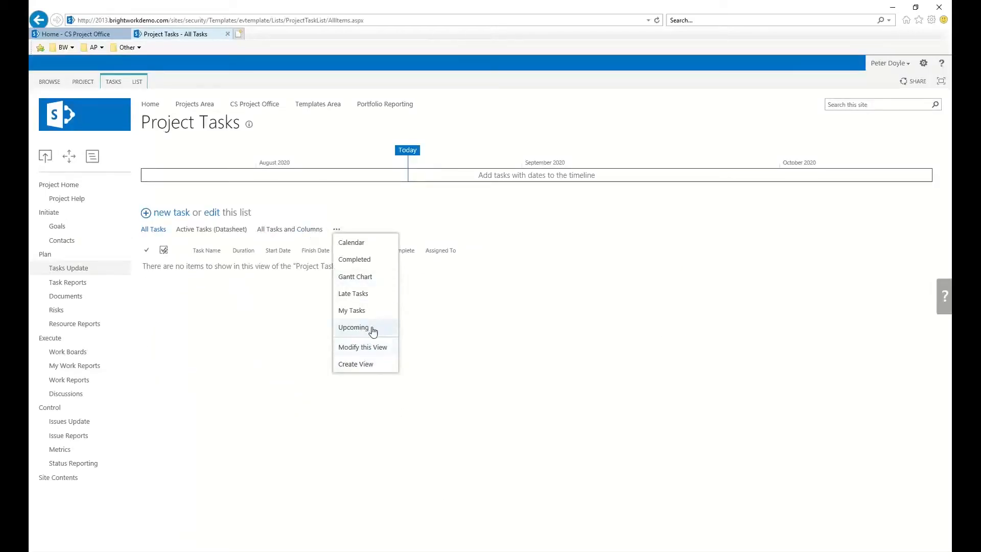
left_click(379, 348)
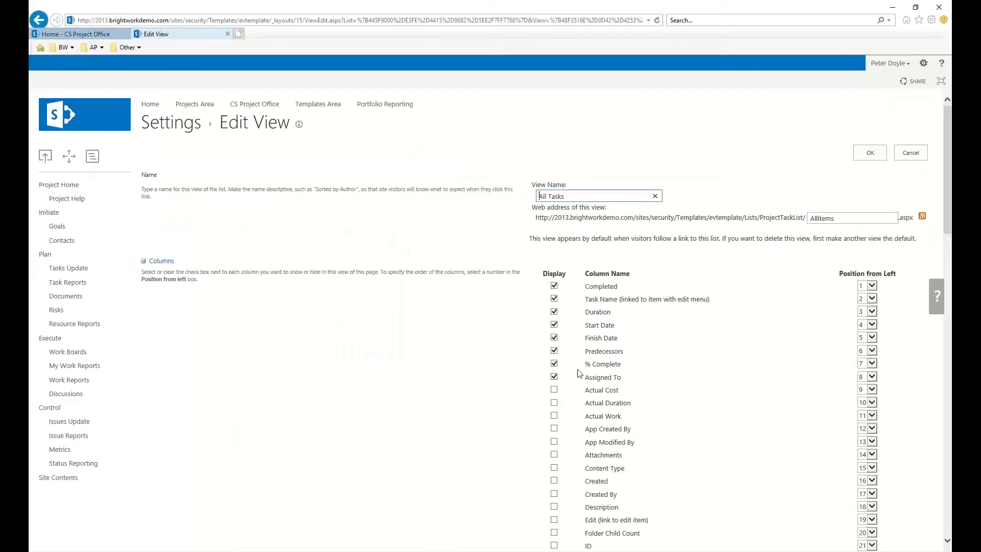
left_click(554, 390)
left_click(880, 158)
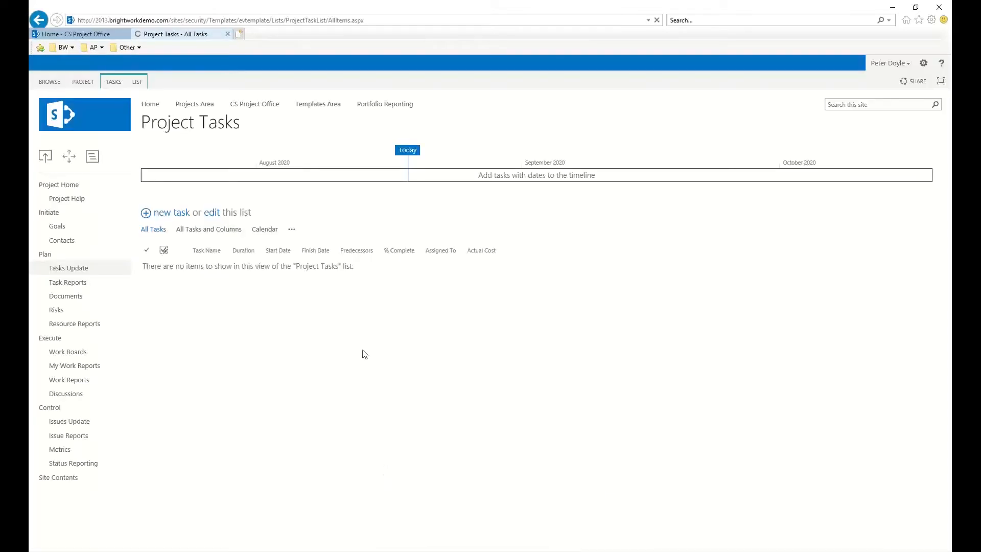
left_click(217, 211)
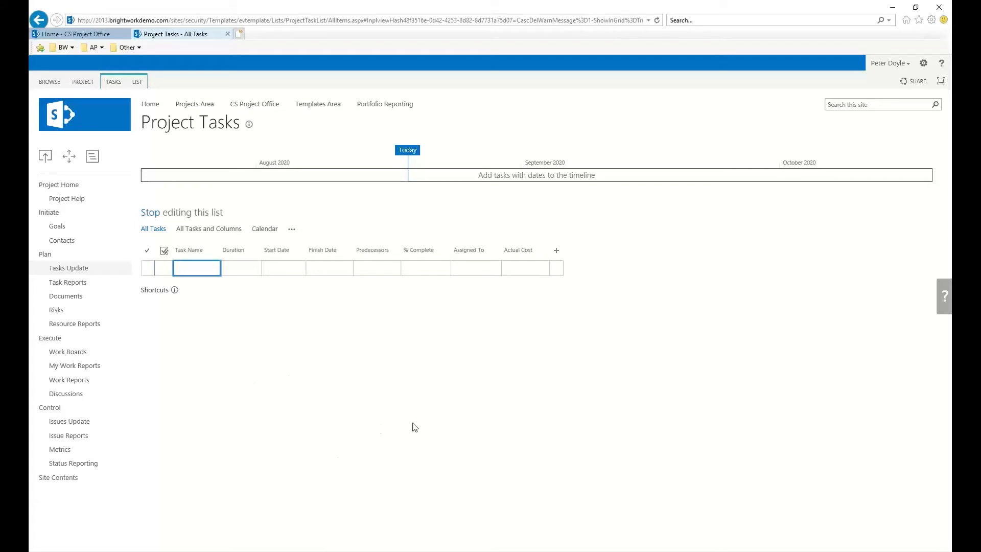
Step: Show all items of the Project Metrics list and filter them by the metric ID ActualCost
left_click(923, 64)
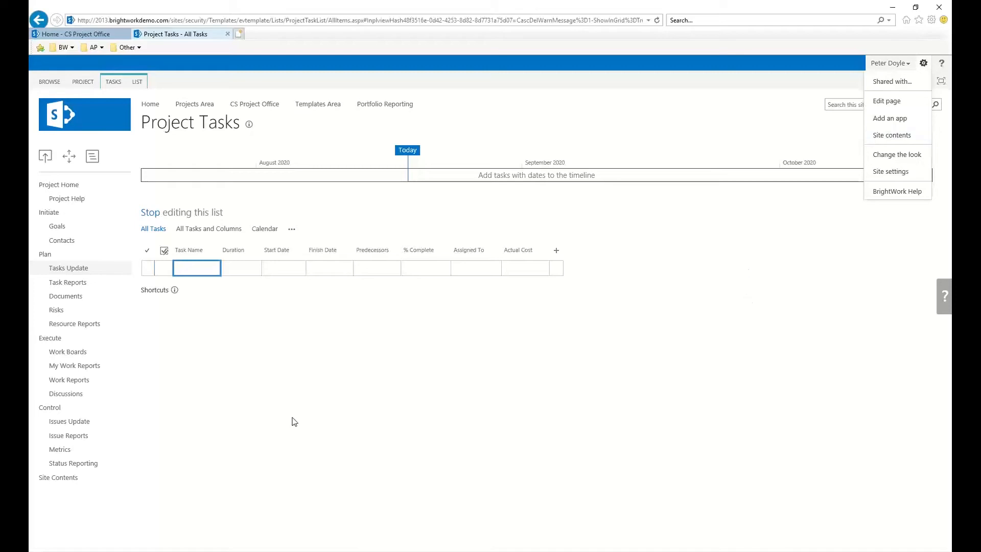
left_click(60, 450)
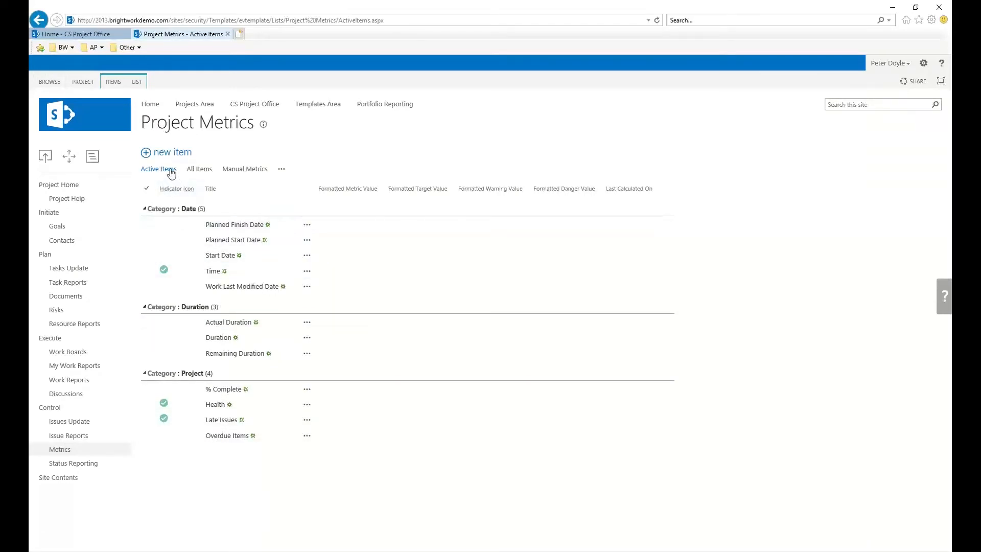
left_click(201, 170)
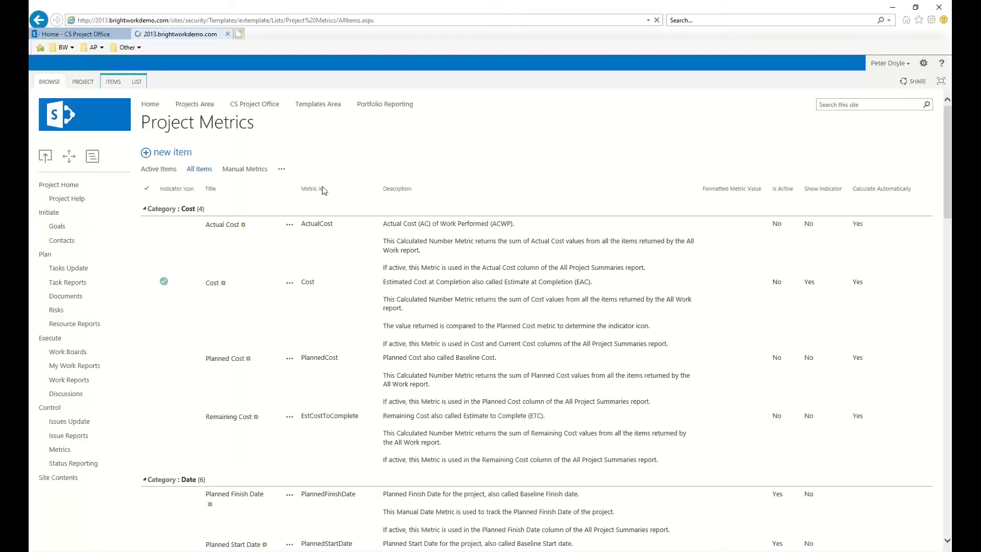
left_click(376, 189)
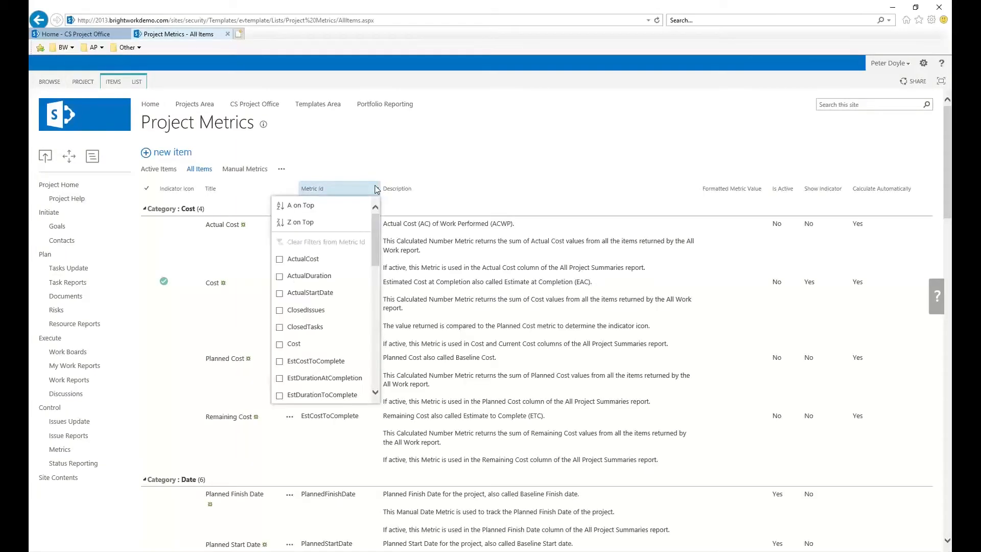
left_click(279, 259)
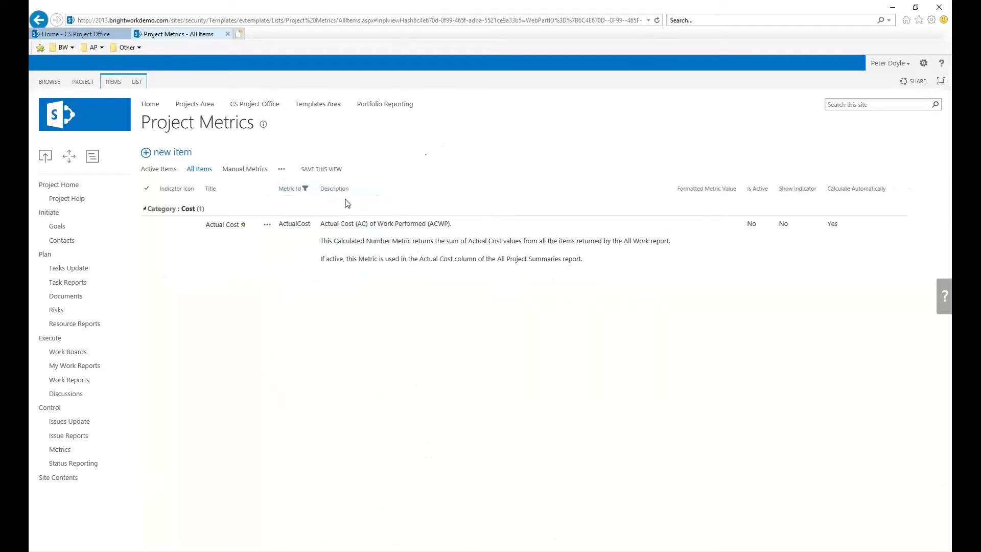
Step: Activate the Actual Cost metric in the Project Metrics list and save it
left_click(268, 225)
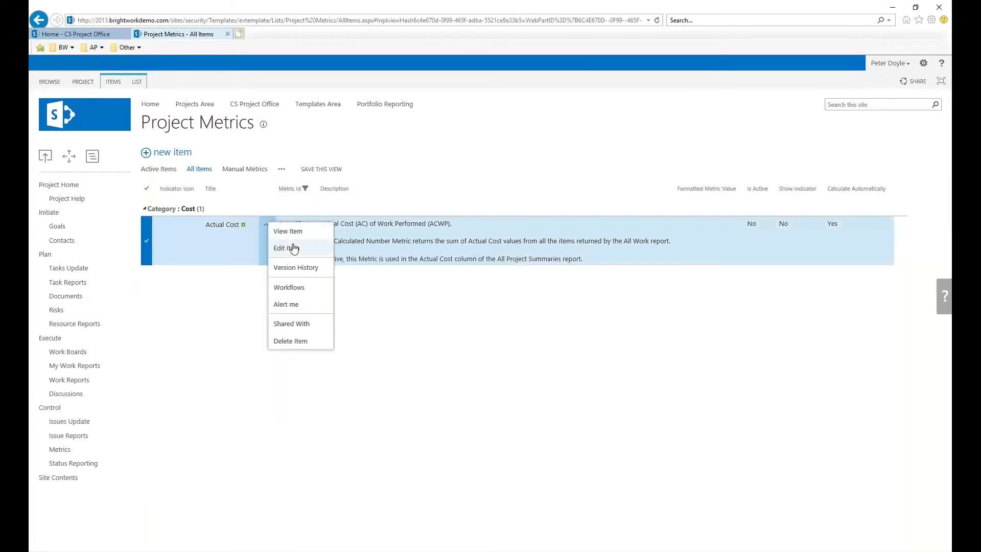
left_click(291, 246)
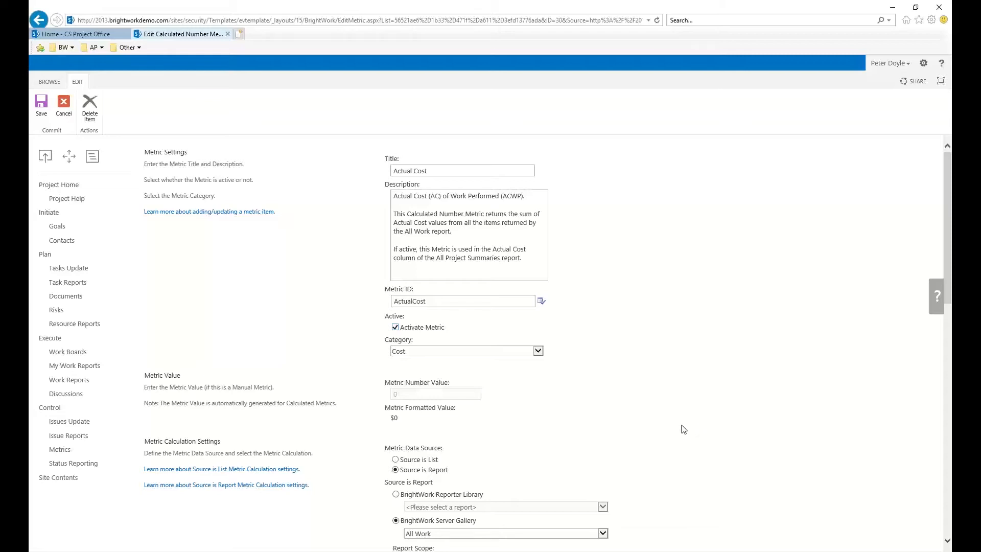
scroll(683, 429, "down", 3)
scroll(683, 429, "down", 13)
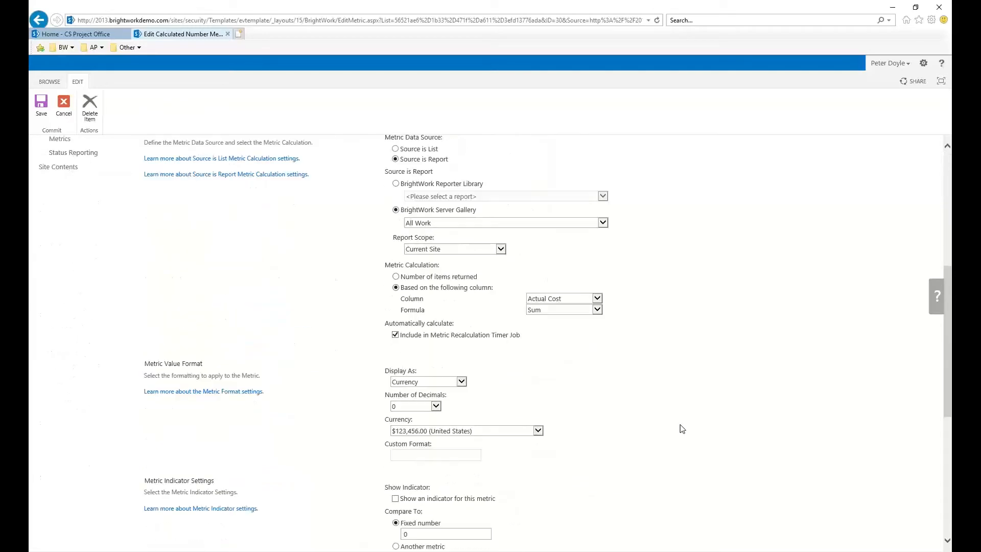
left_click(873, 504)
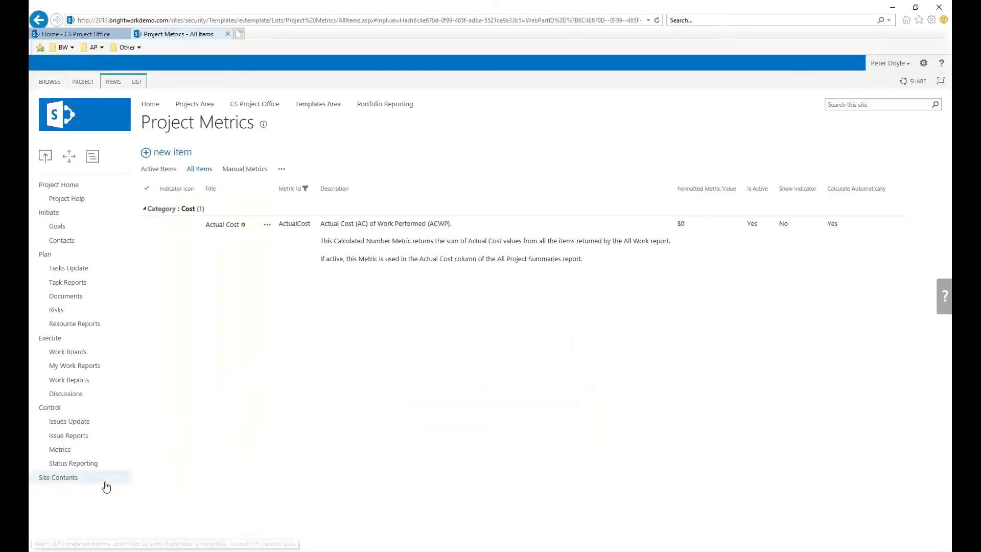
Step: In the Project Status Reports column mappings, map the Project Statement's Planned Value (PV) column to a new status report column named PV
left_click(76, 464)
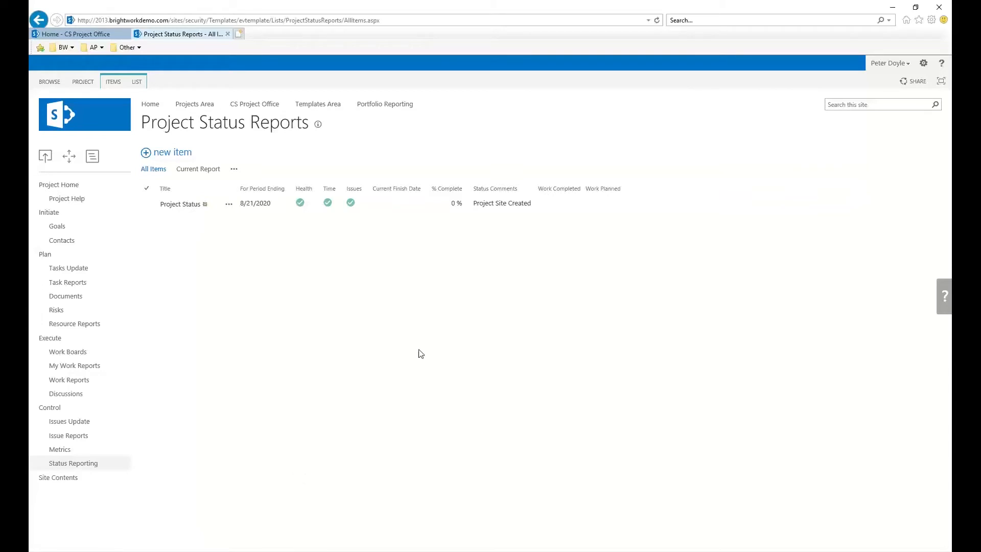
left_click(139, 83)
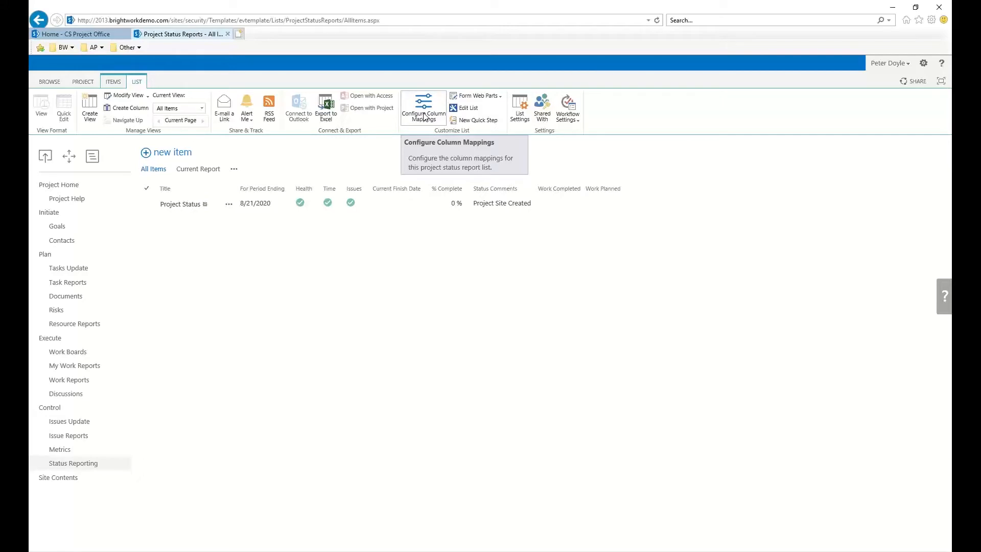
left_click(423, 118)
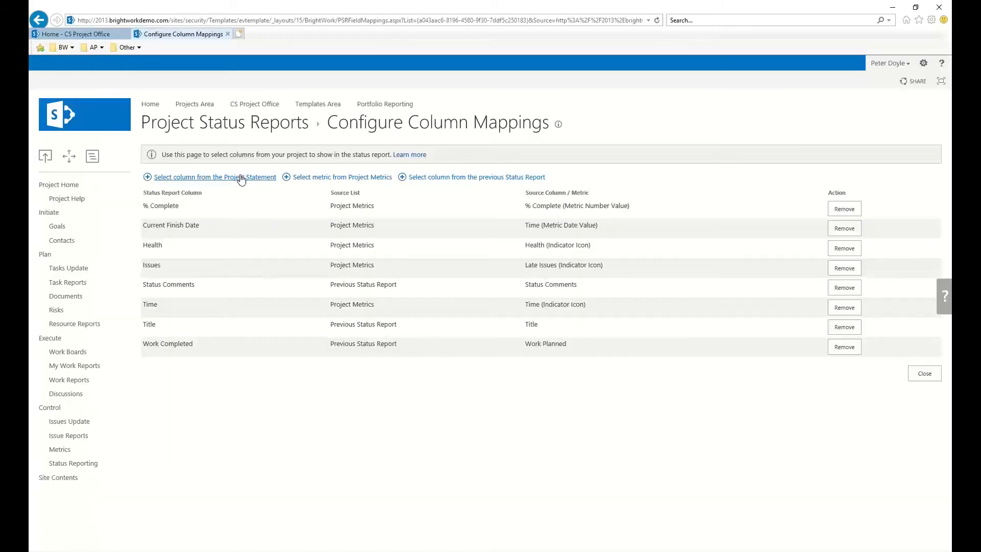
left_click(241, 177)
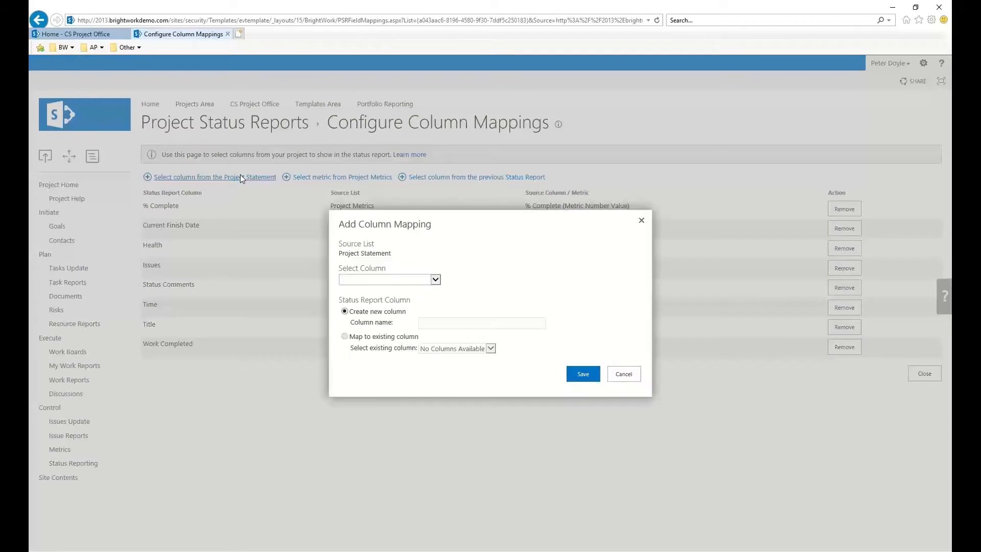
left_click(383, 279)
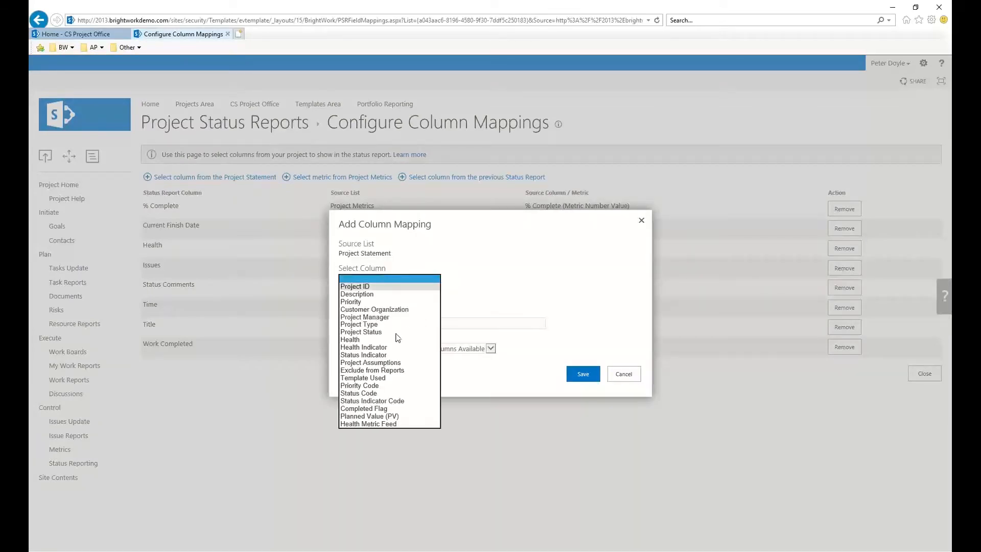
left_click(383, 416)
triple_click(465, 325)
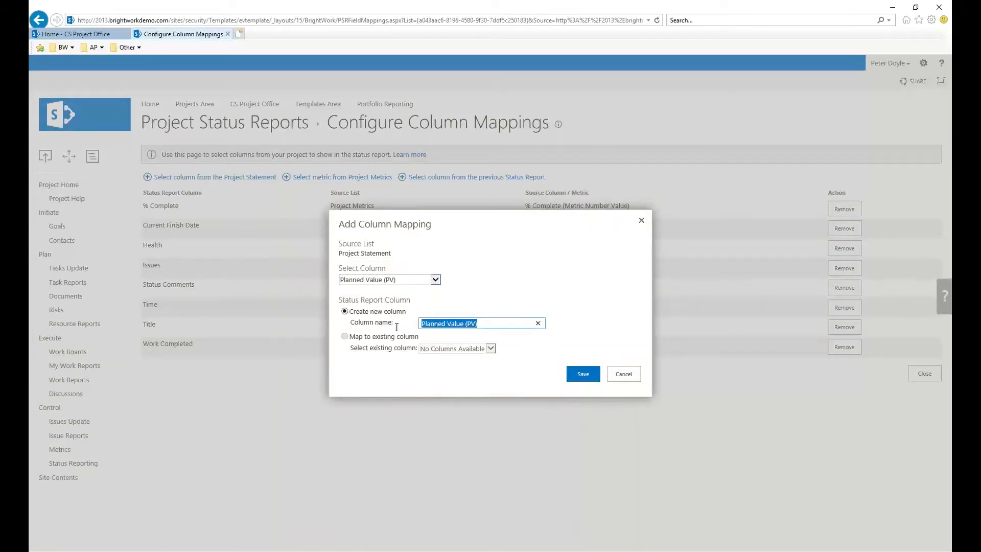
type("PV")
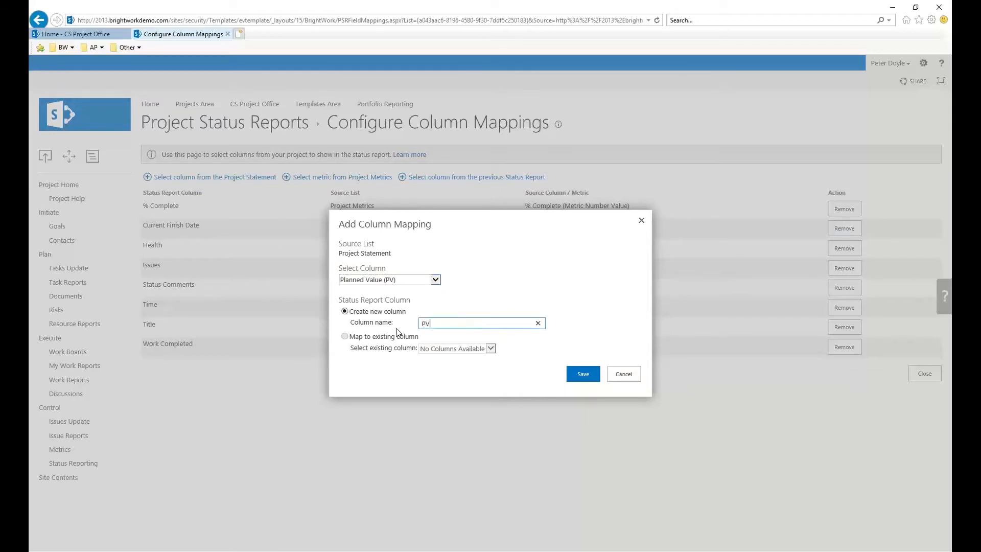
left_click(584, 379)
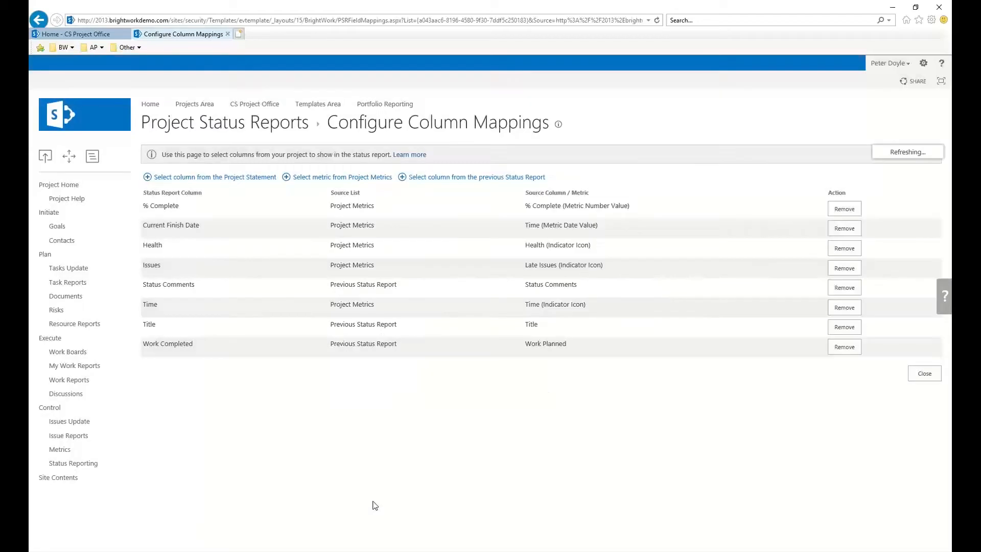
Step: Map the Actual Cost metric's Metric Number Value to a new status report column named AC and close the column mappings
left_click(333, 178)
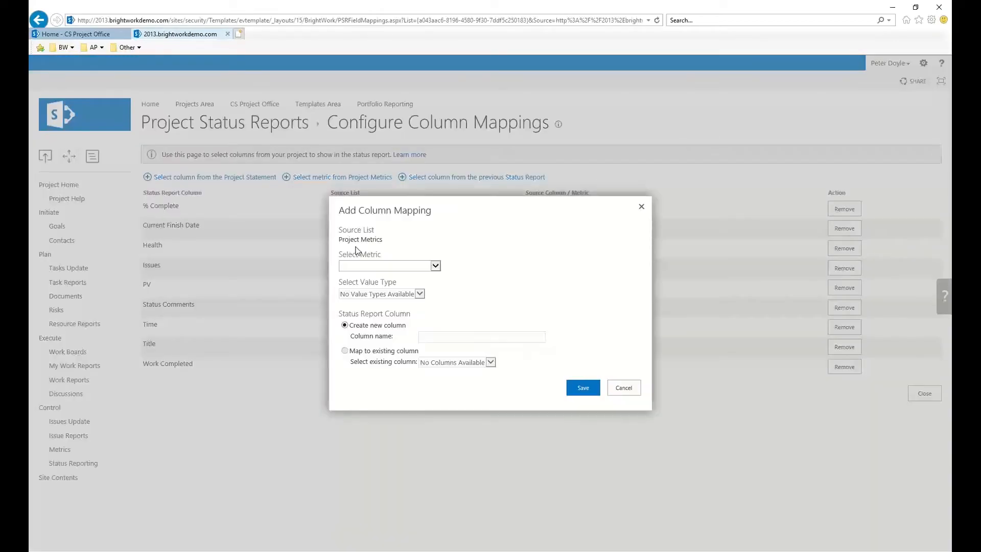
left_click(368, 266)
left_click(366, 280)
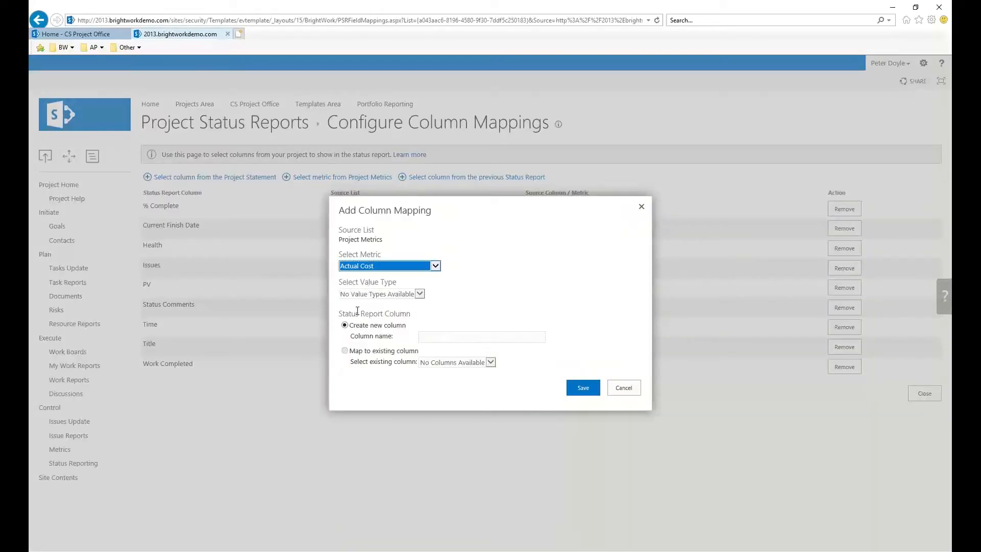
left_click(414, 293)
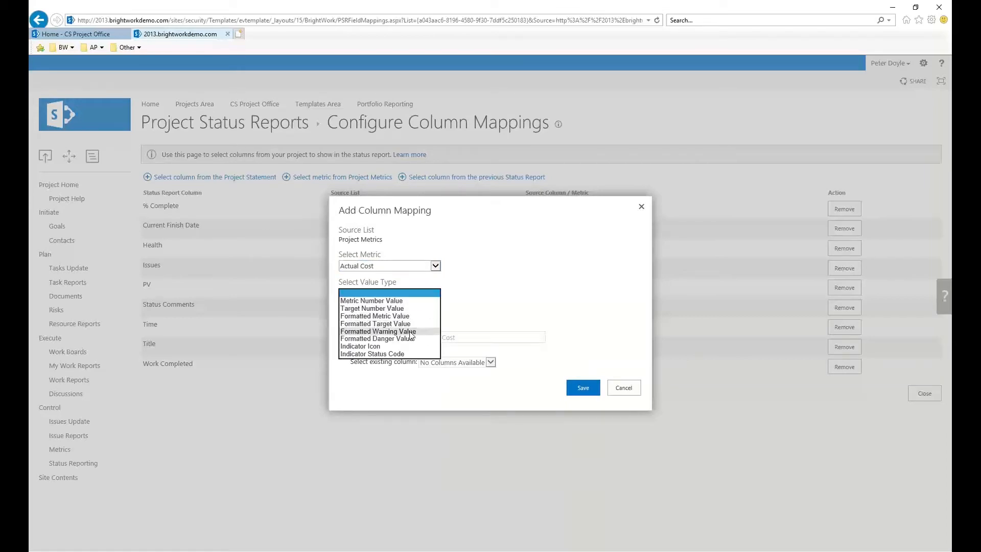
left_click(399, 302)
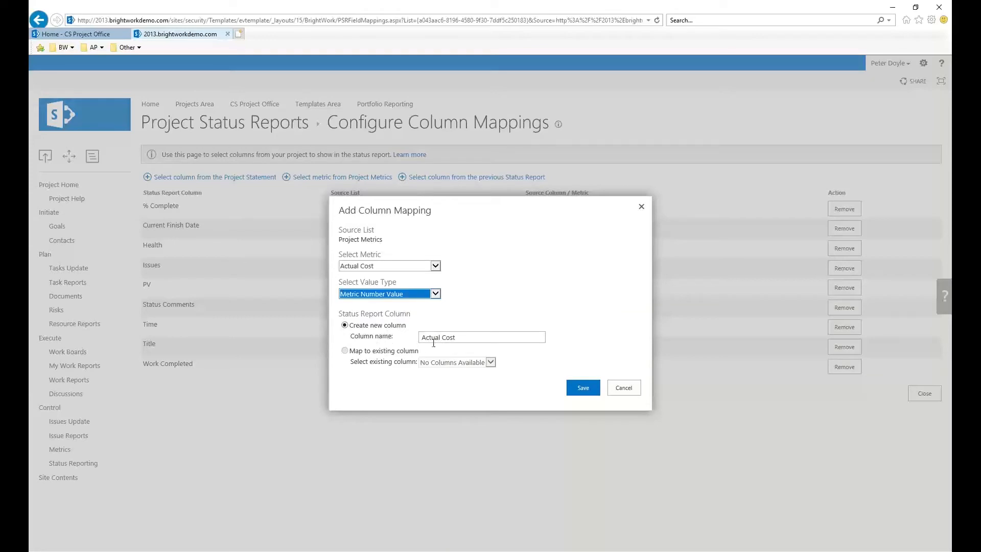
left_click(378, 335)
type("AC")
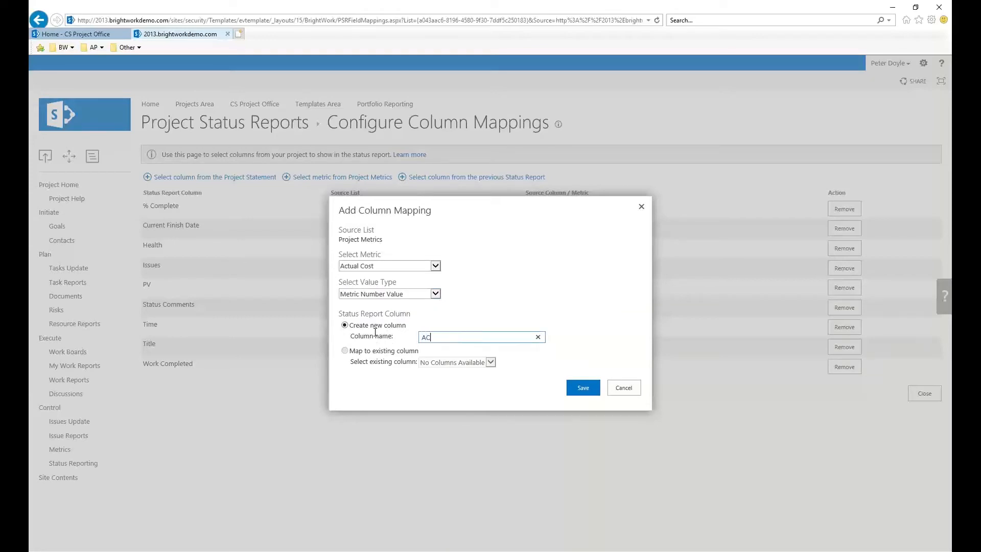
left_click(587, 391)
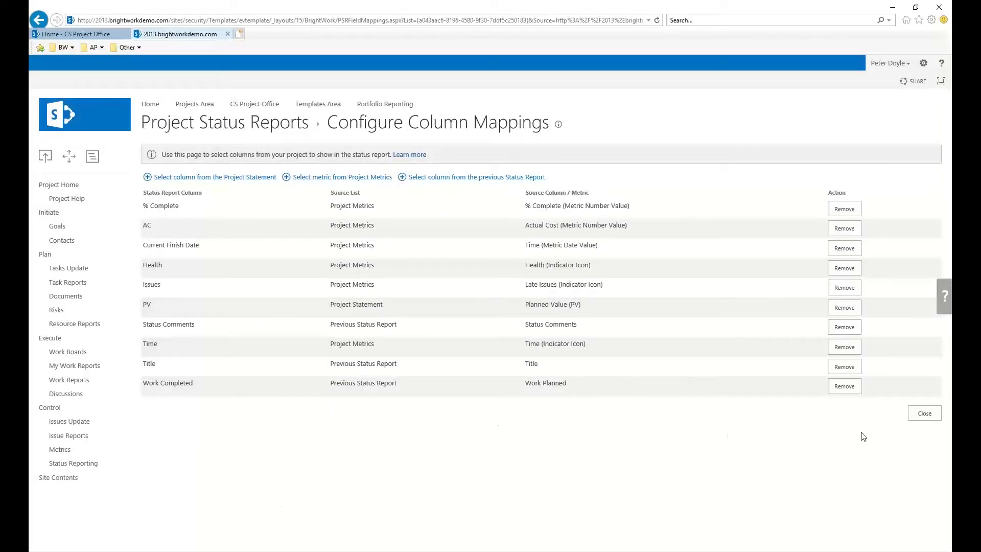
left_click(917, 415)
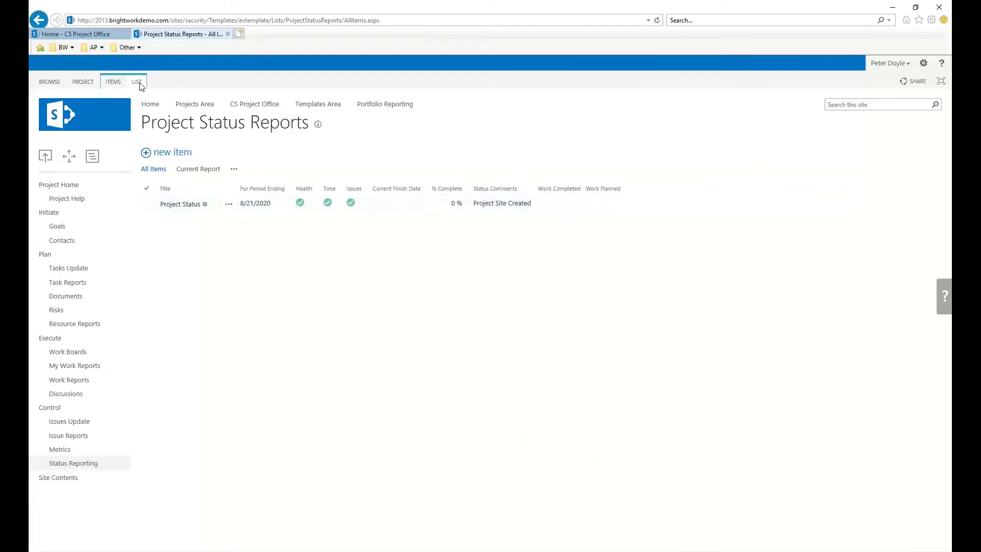
Step: In the Project Status Reports list settings, start a new column named EV of the Calculated type
left_click(138, 82)
left_click(517, 119)
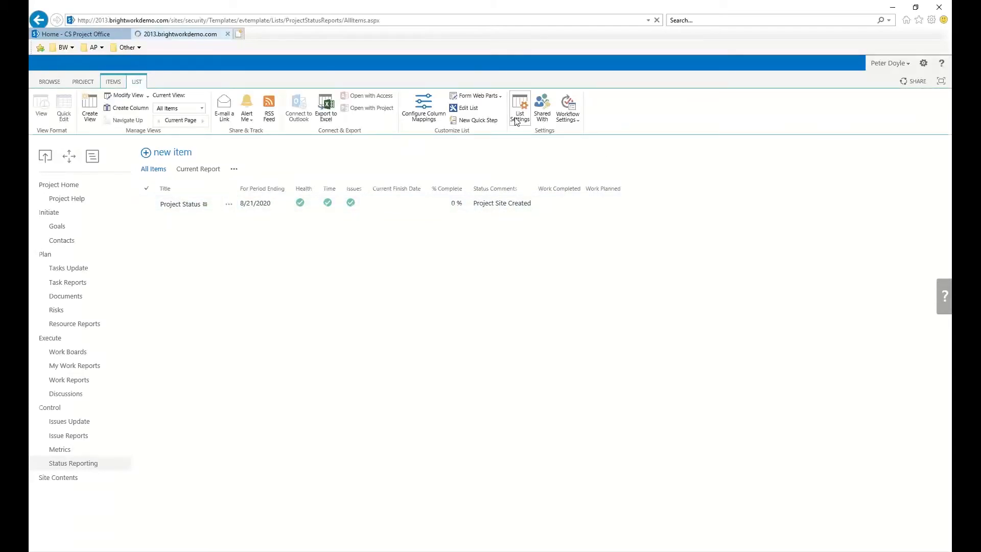
scroll(291, 436, "down", 3)
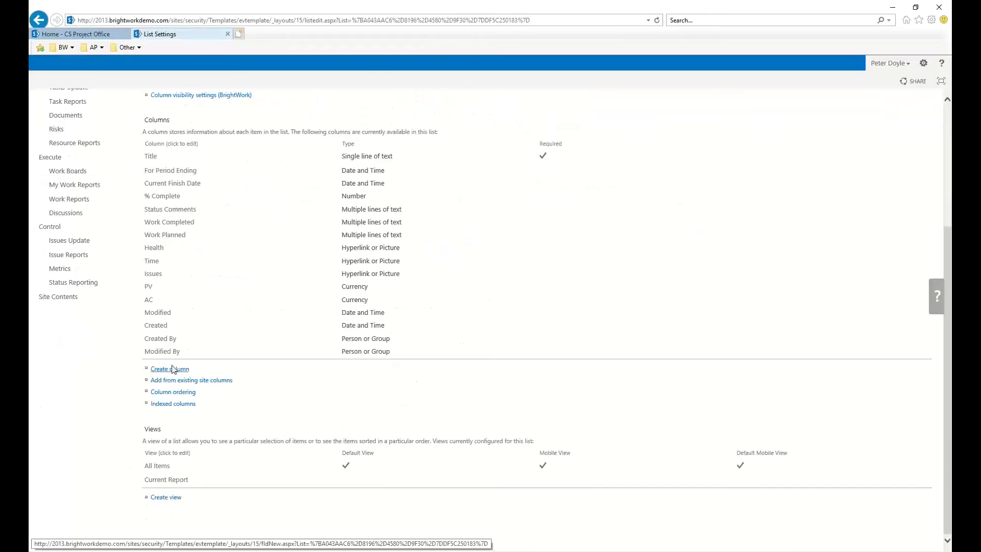
left_click(170, 368)
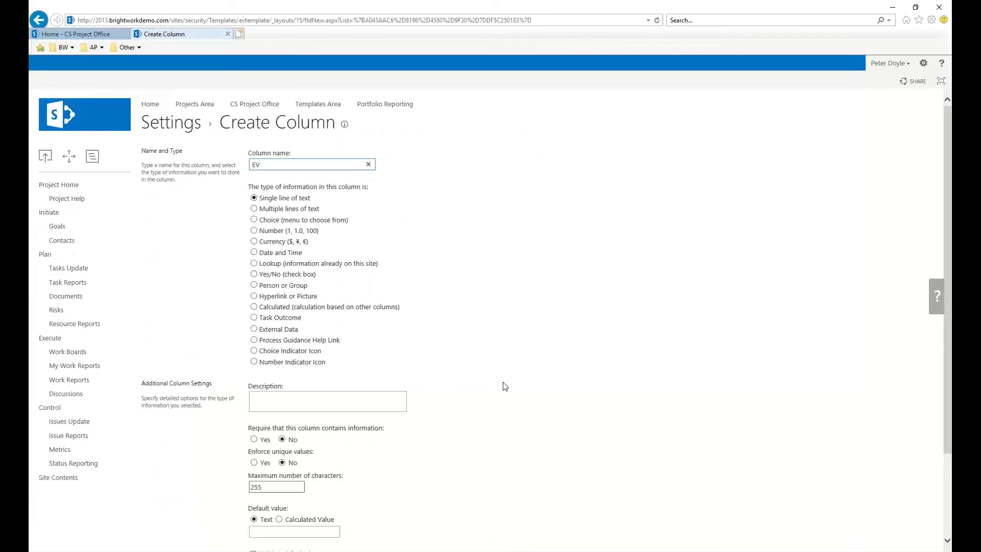
left_click(293, 307)
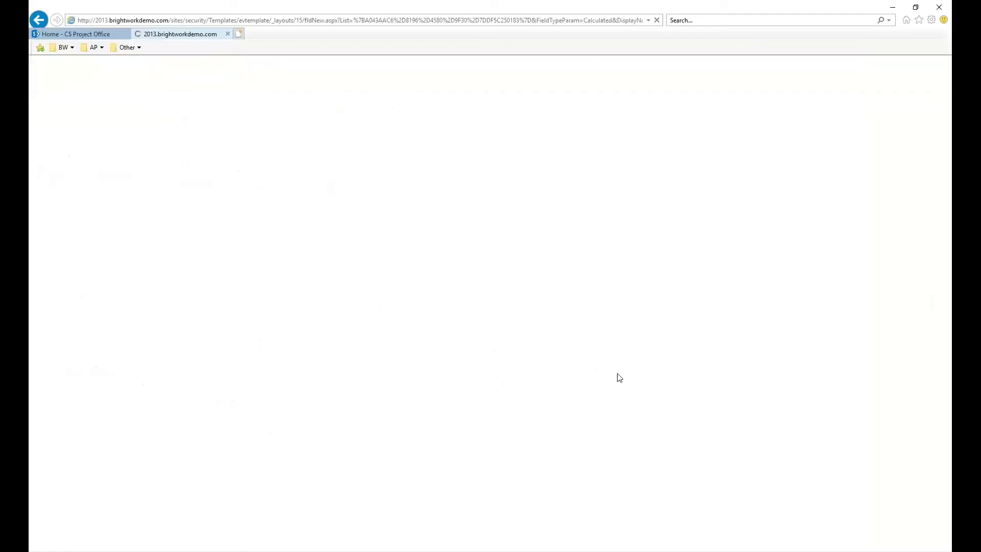
Step: Set the EV column's formula to [PV]*[% Complete]
scroll(583, 396, "down", 3)
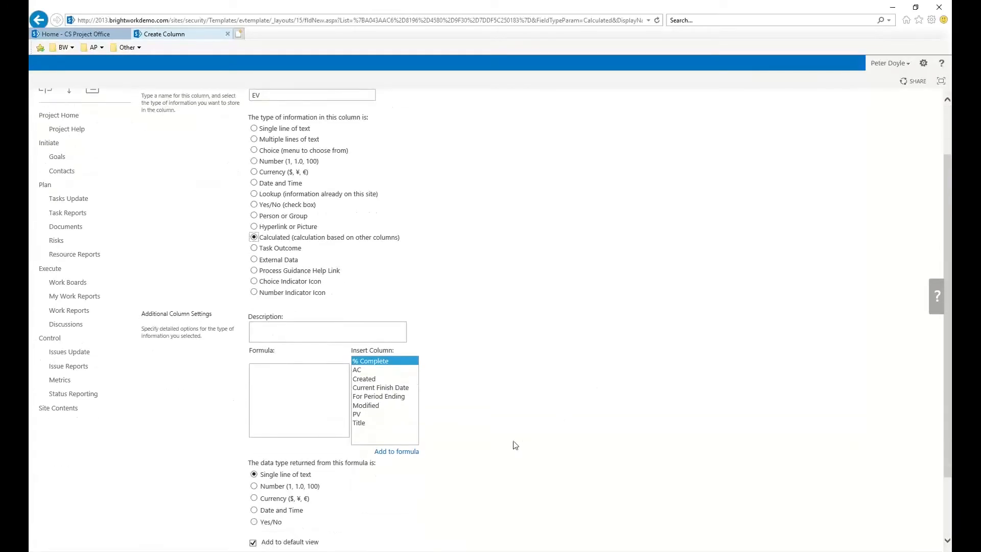
double_click(364, 414)
left_click(315, 371)
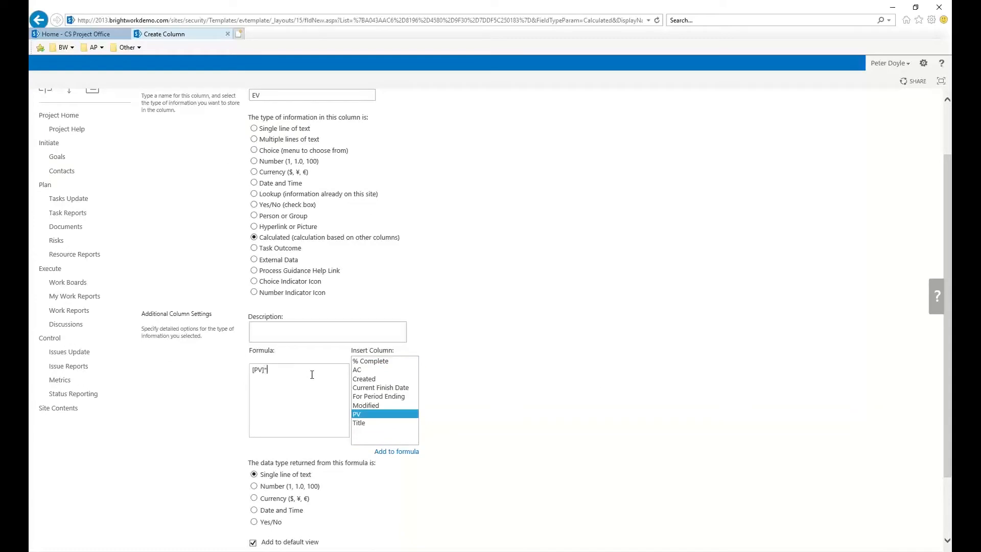
type("*")
double_click(370, 361)
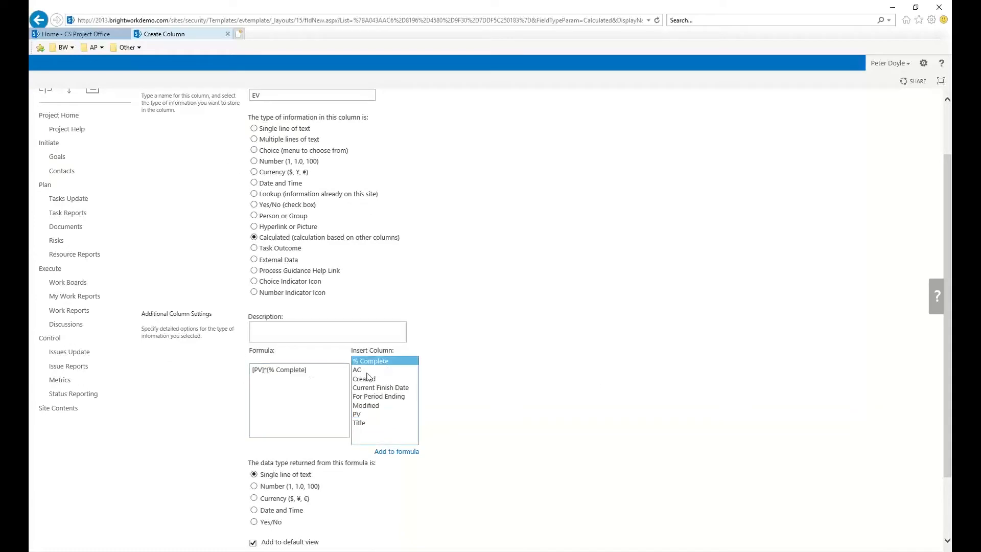
Step: Return the EV formula's result as Currency with 0 decimal places and create the column
scroll(578, 495, "down", 2)
left_click(303, 416)
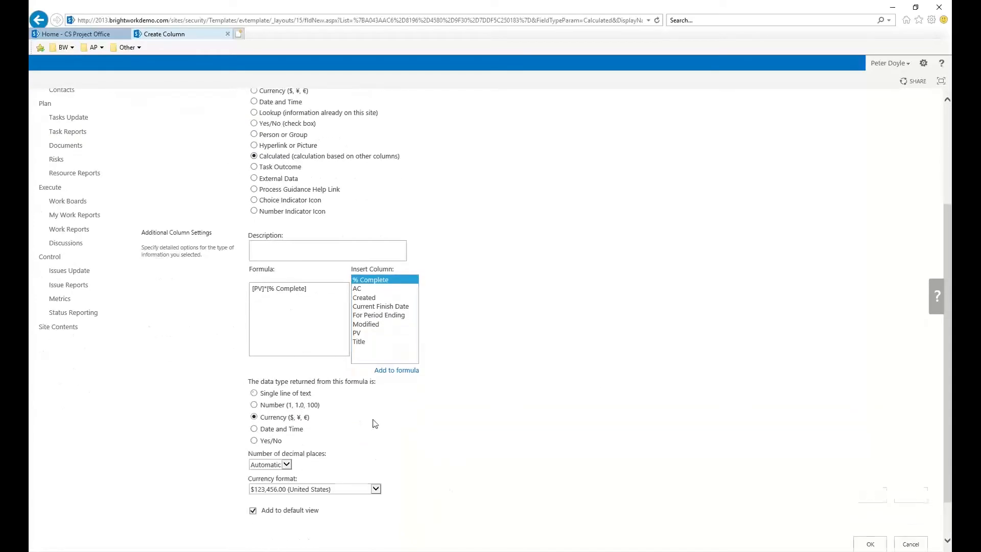
scroll(450, 433, "down", 1)
left_click(286, 416)
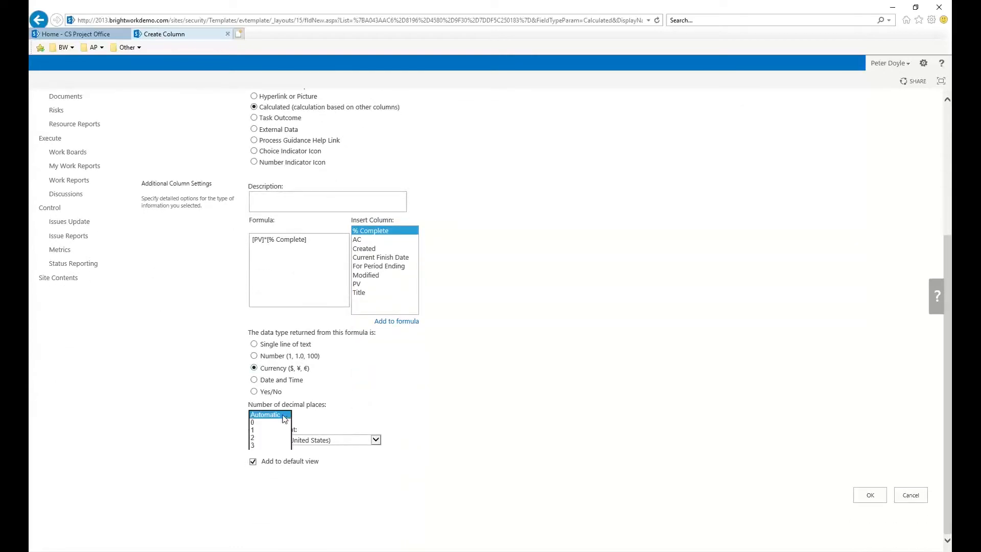
left_click(269, 424)
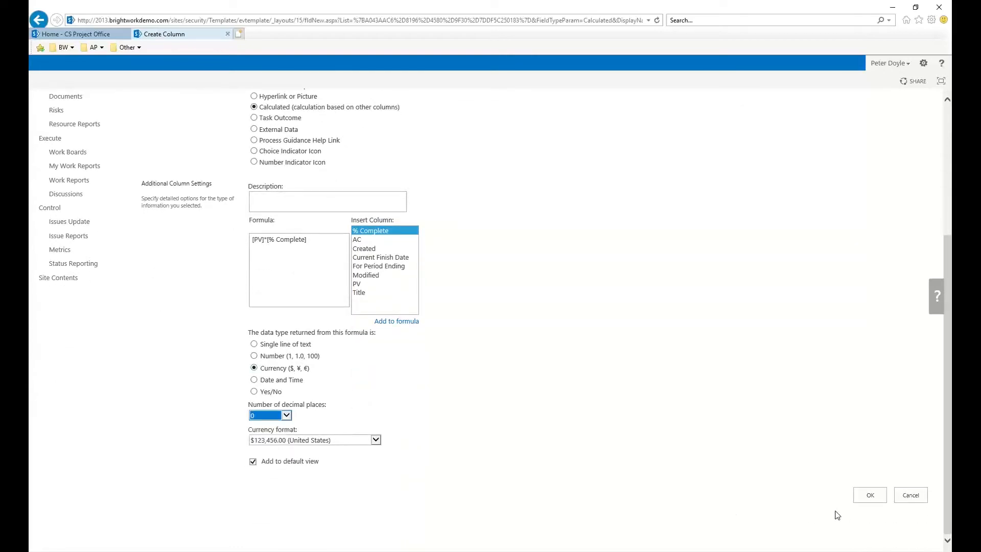
left_click(868, 495)
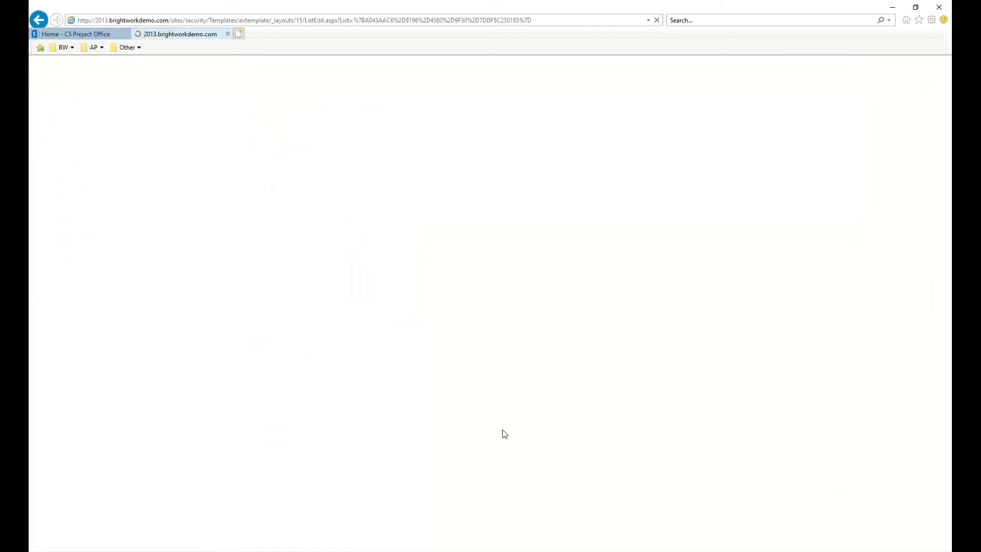
Step: Start another new column named CV of the Calculated type in the Project Status Reports list
scroll(437, 378, "down", 4)
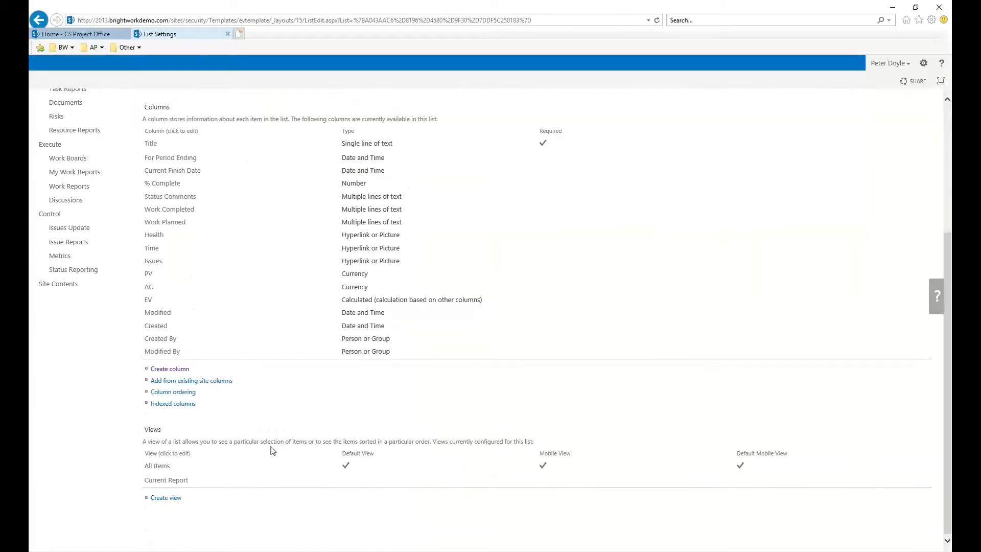
left_click(178, 369)
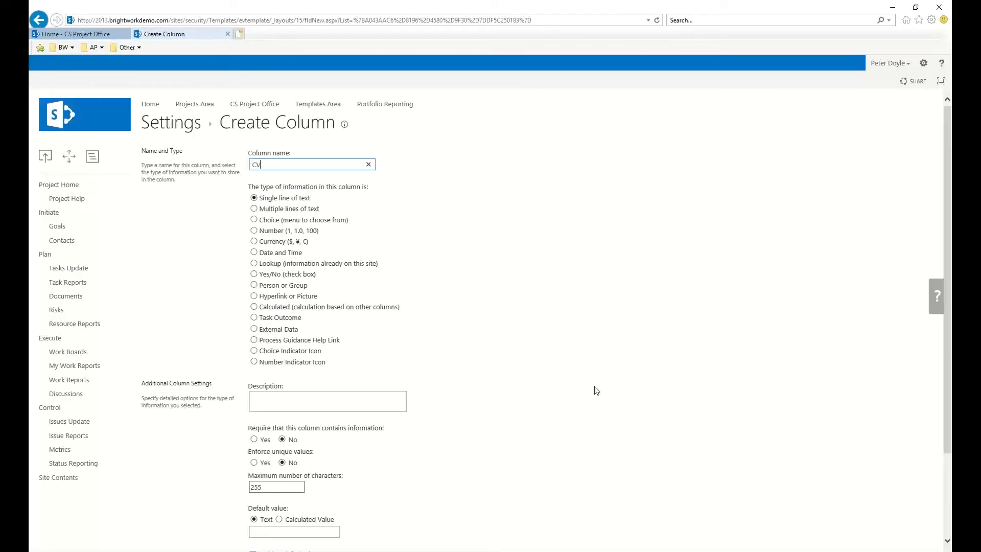
left_click(287, 307)
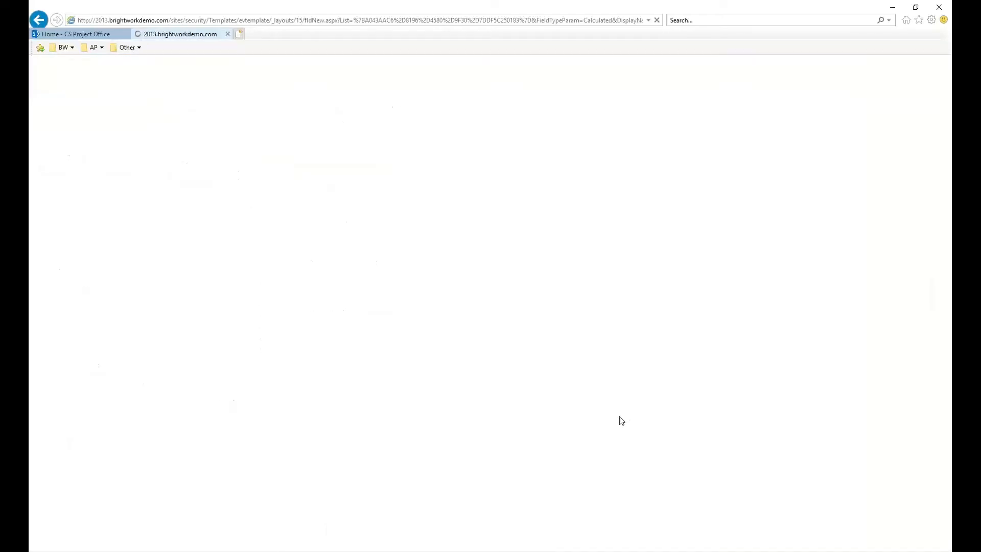
Step: Set the CV column's formula to [EV]-[AC]
scroll(606, 438, "down", 3)
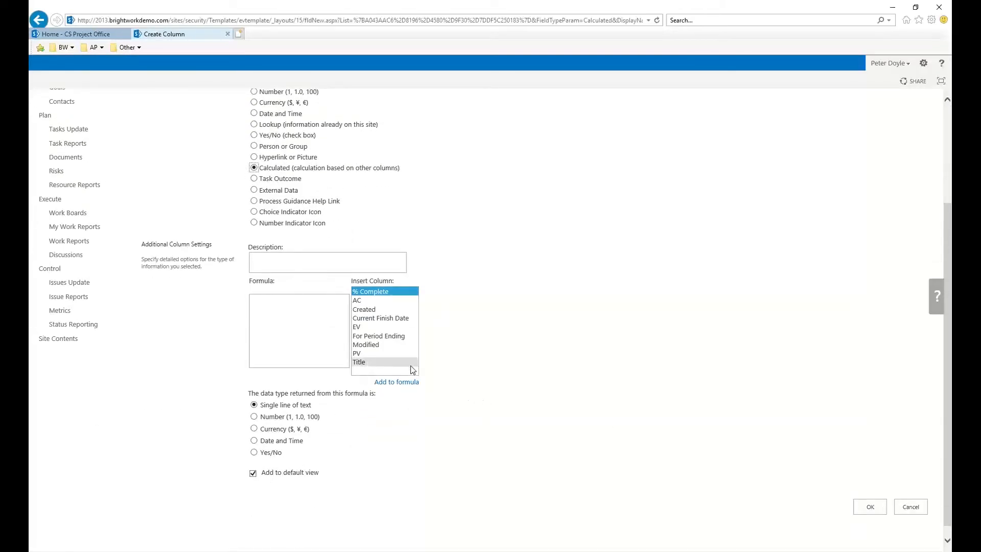
left_click(362, 328)
double_click(362, 328)
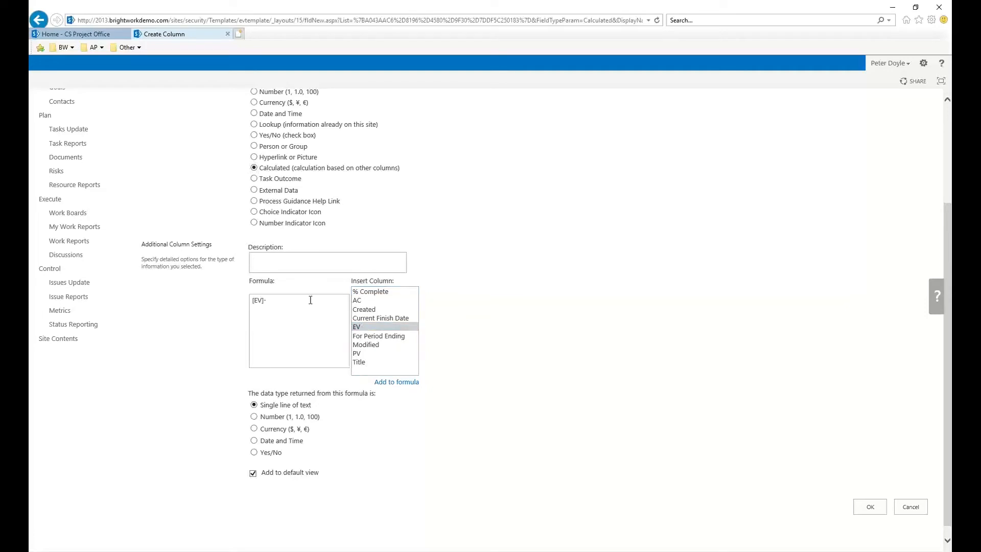
left_click(364, 301)
double_click(364, 302)
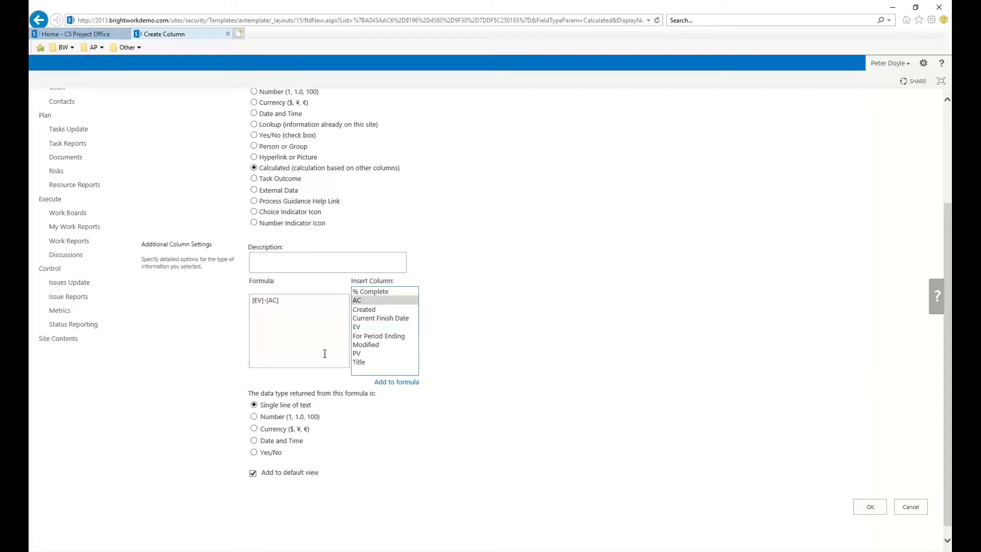
Step: Return the CV formula's result as Currency with 0 decimal places and create the column
left_click(291, 431)
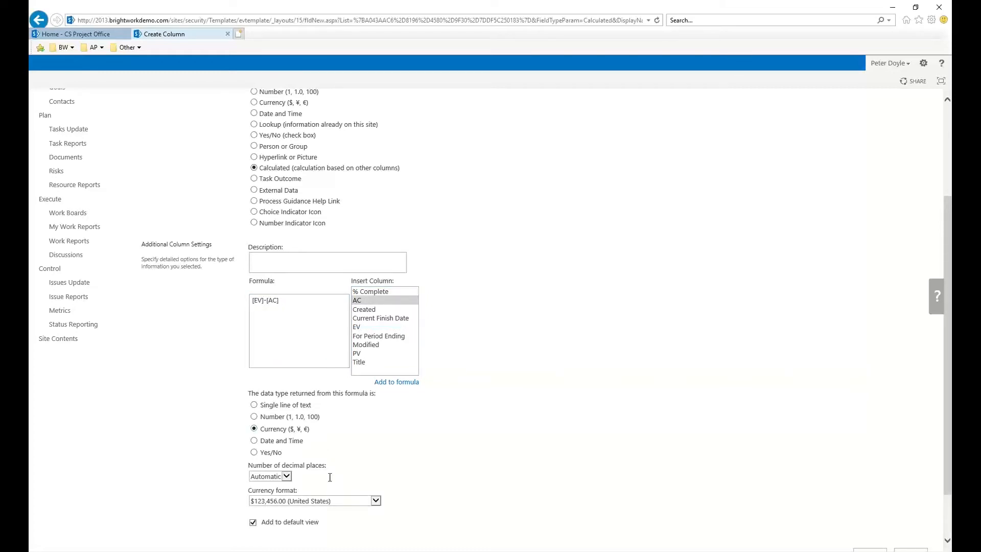
left_click(278, 478)
left_click(276, 483)
scroll(590, 480, "up", 5)
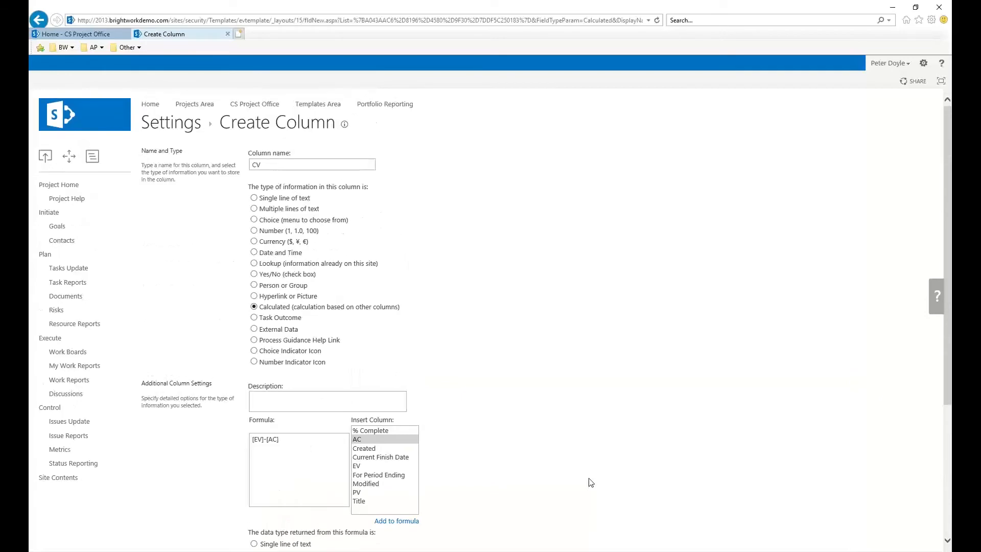
scroll(590, 480, "down", 5)
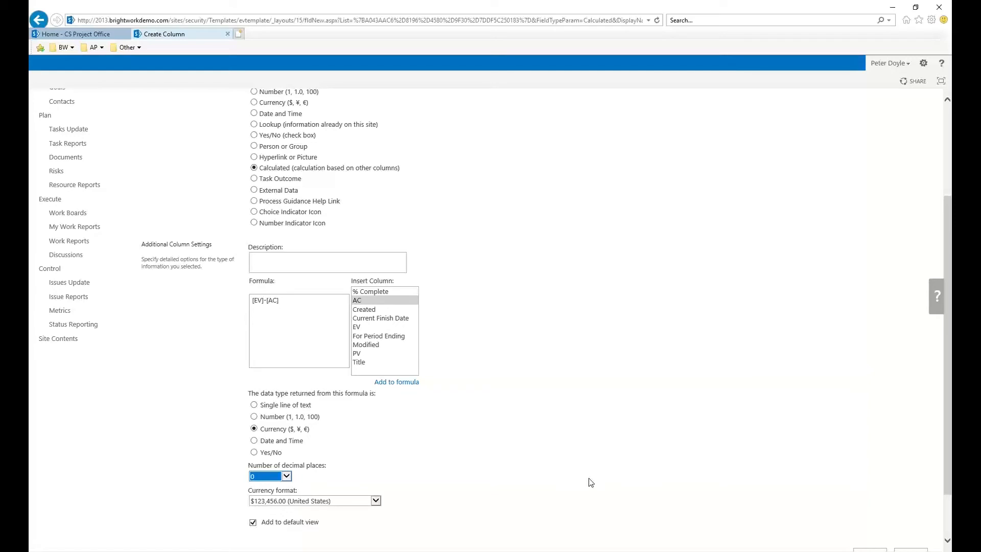
scroll(589, 478, "up", 3)
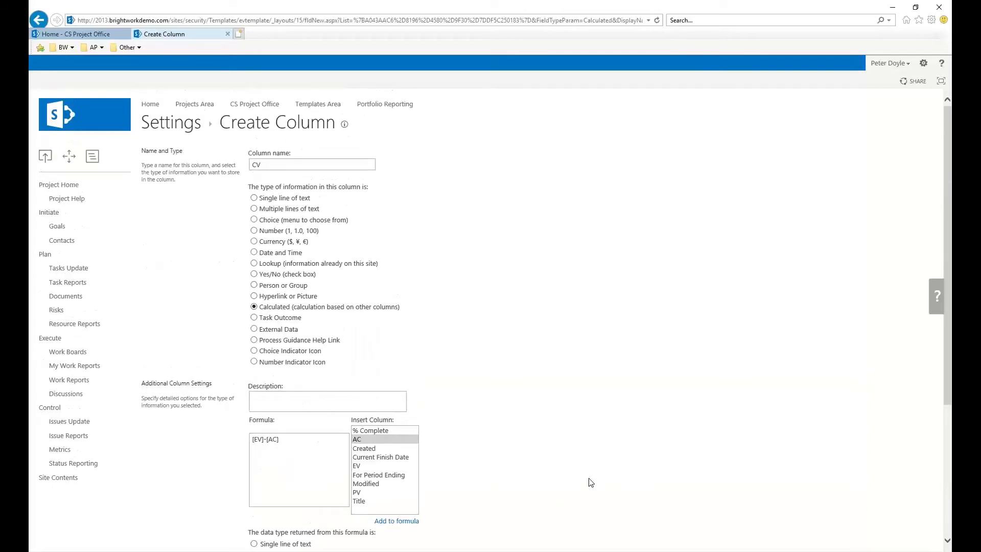
scroll(588, 482, "down", 1)
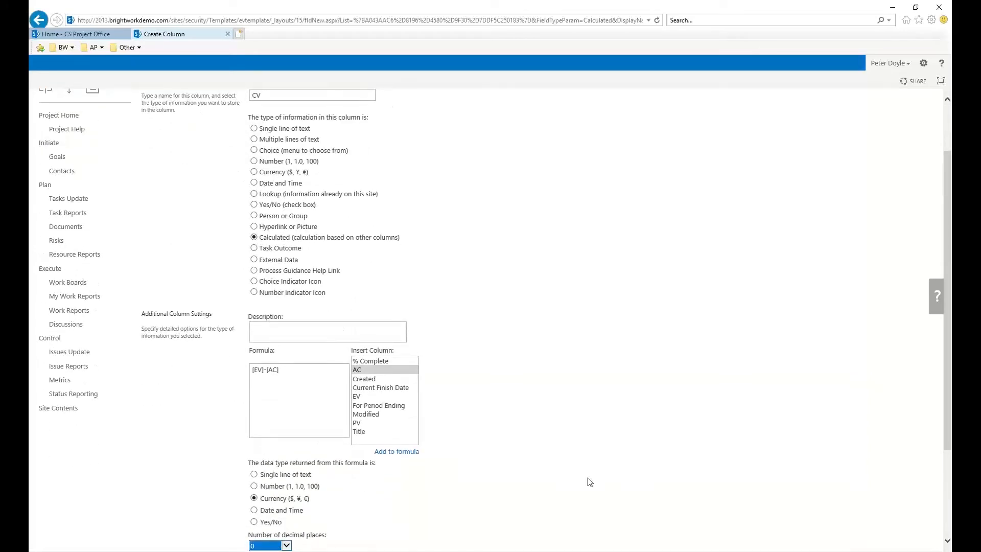
scroll(589, 482, "down", 2)
left_click(870, 494)
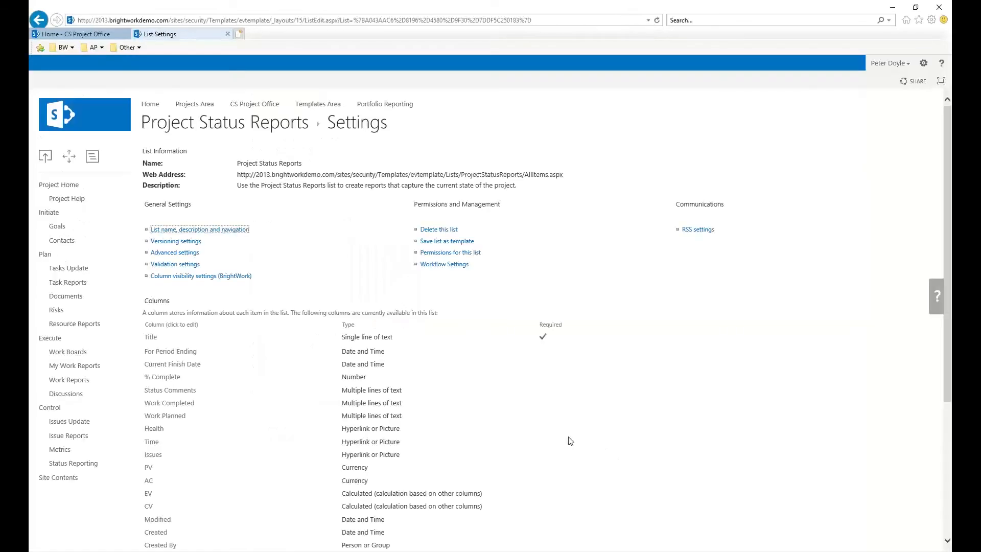
Step: Modify the Project Status Reports All Items view to hide Current Finish Date, Status Comments, Work Completed and Work Planned, and display AC
left_click(279, 125)
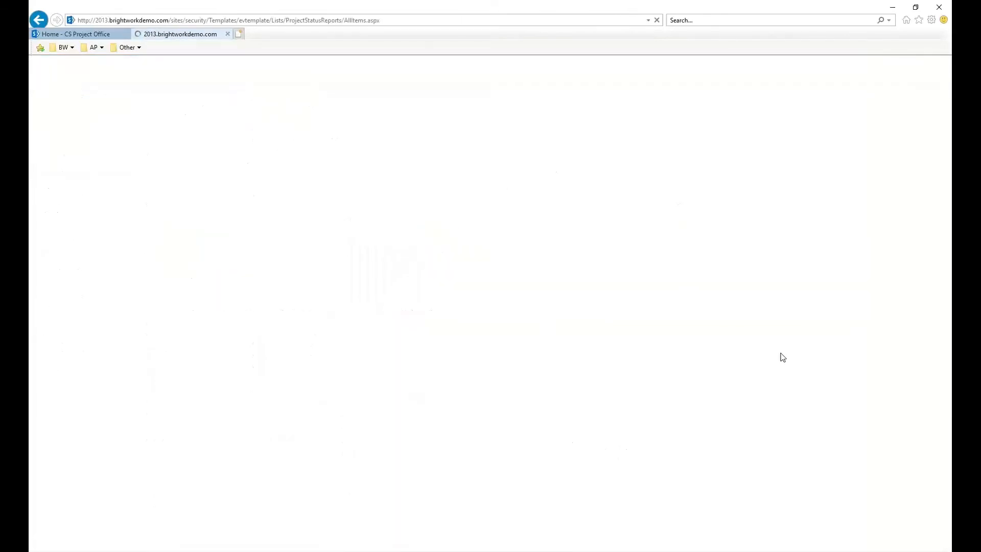
left_click(233, 170)
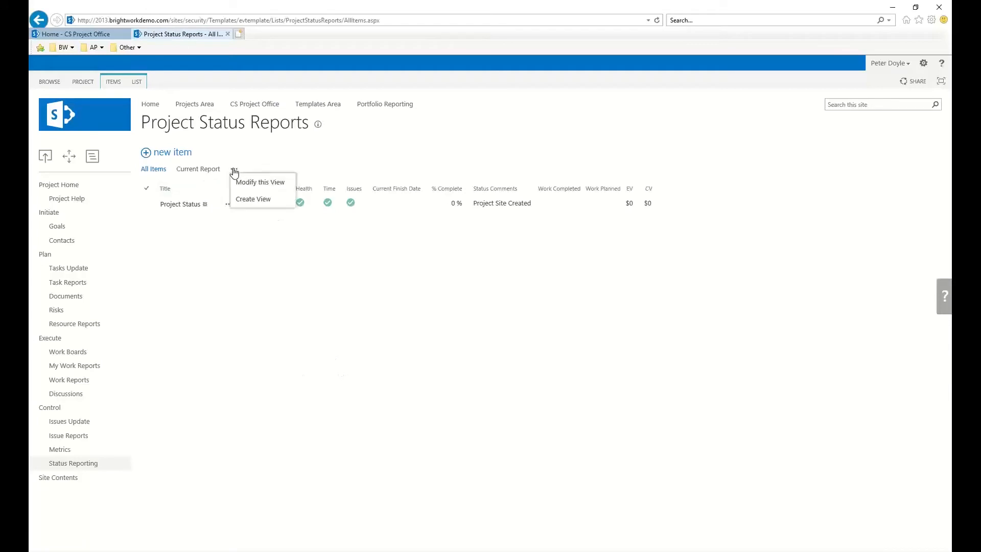
left_click(245, 182)
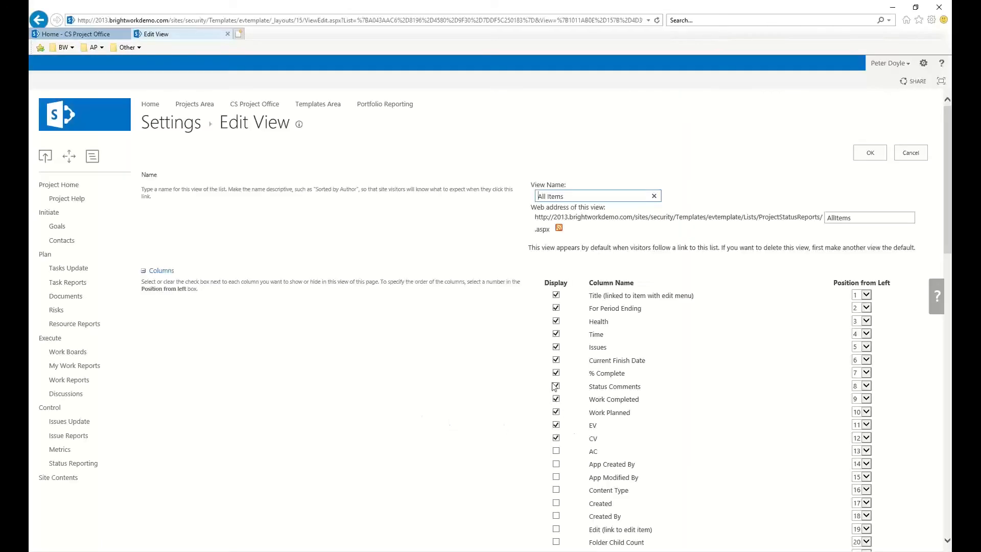
left_click(556, 360)
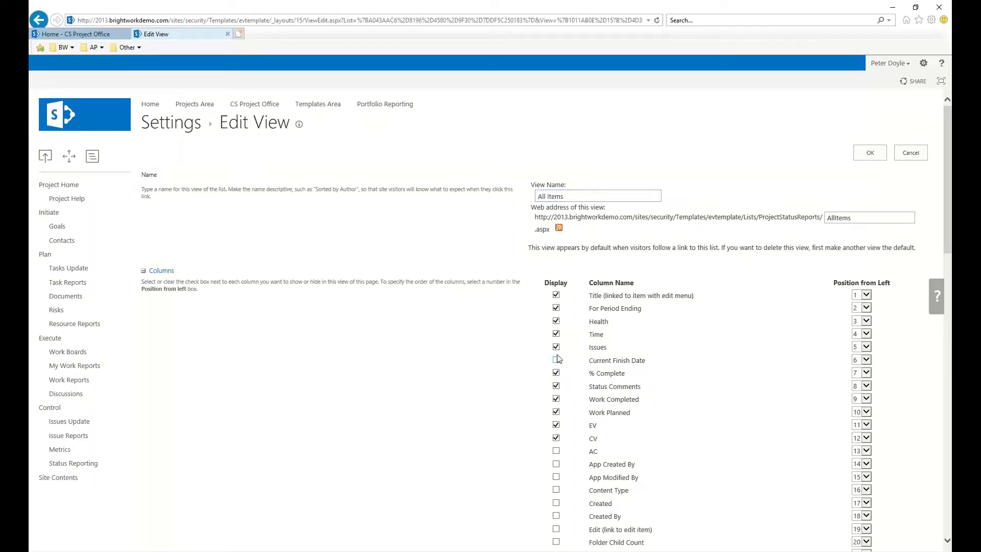
left_click(556, 386)
left_click(556, 398)
left_click(556, 412)
left_click(556, 451)
left_click(870, 153)
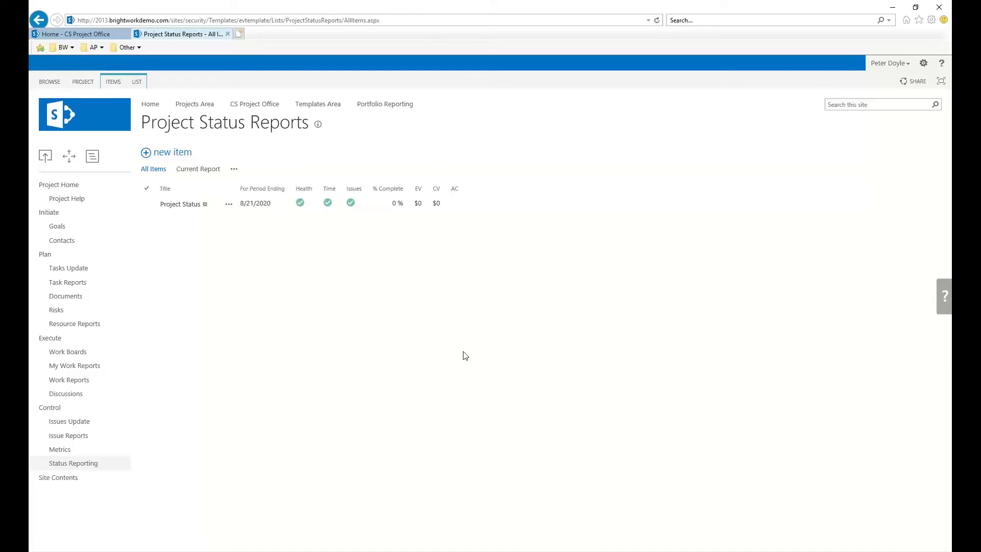
Step: Open the Status Charts page from the project home and try to switch it to edit mode
left_click(72, 190)
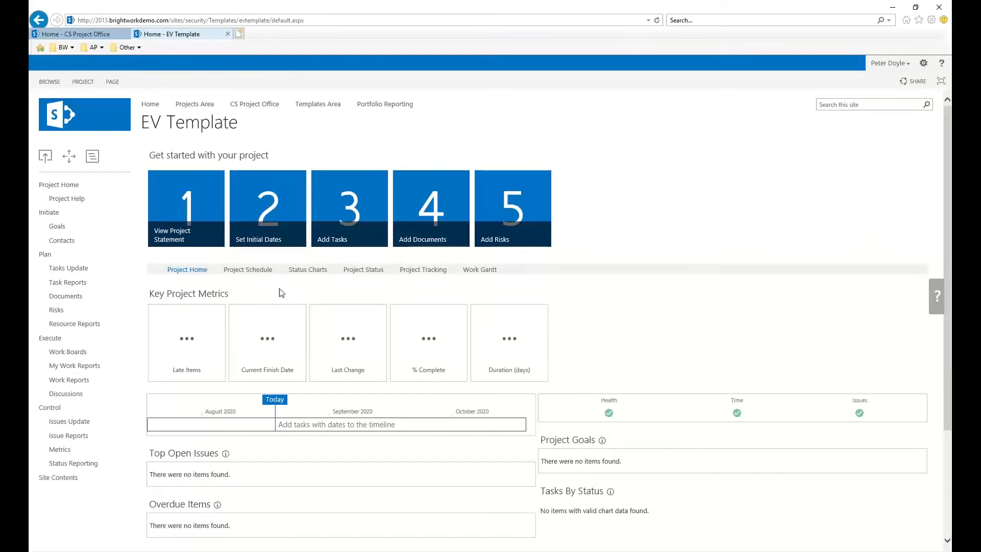
left_click(308, 270)
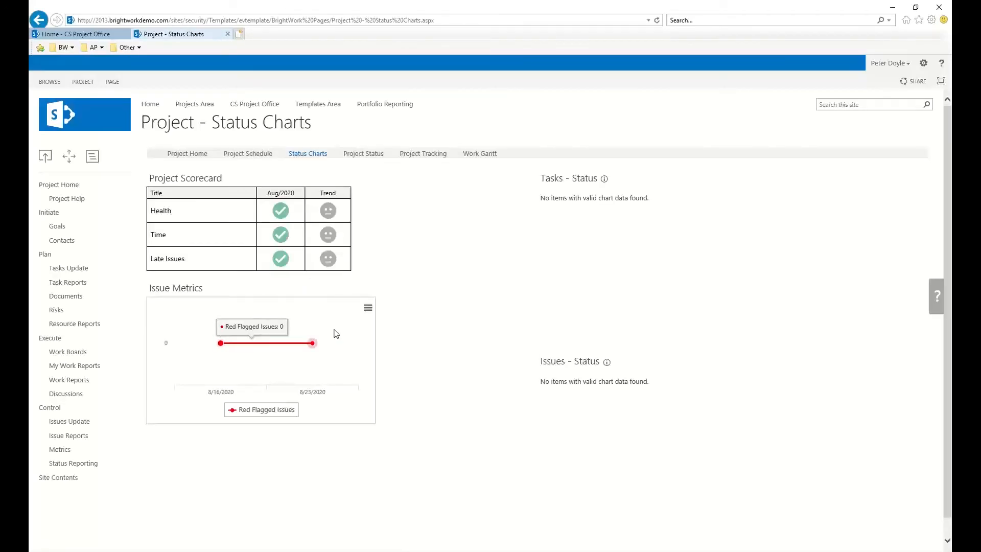
left_click(111, 82)
left_click(43, 125)
left_click(60, 133)
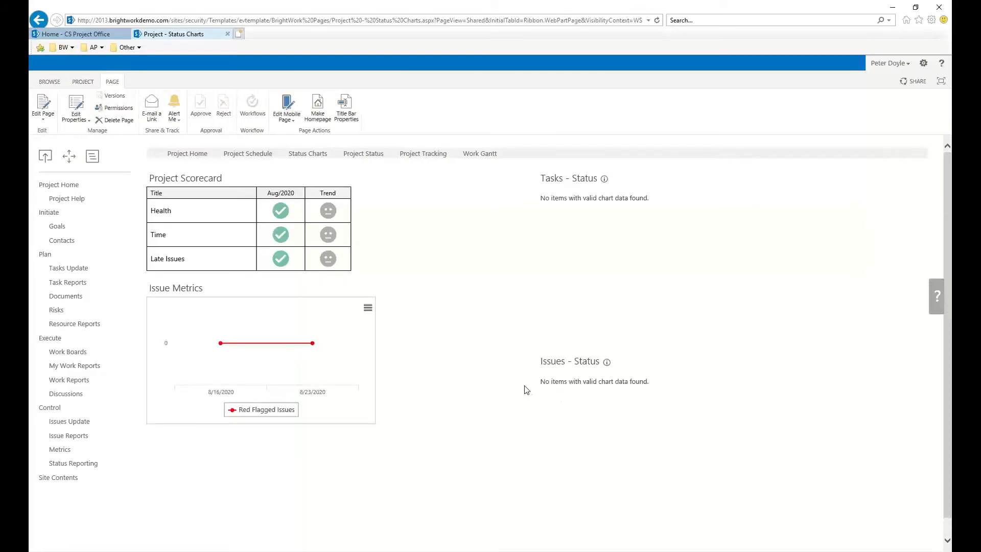
left_click(43, 119)
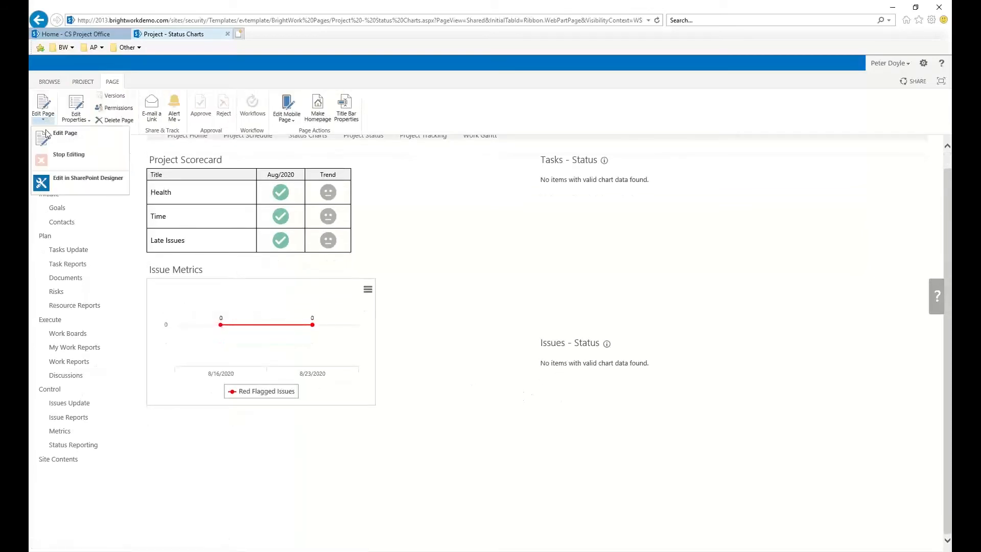
left_click(60, 134)
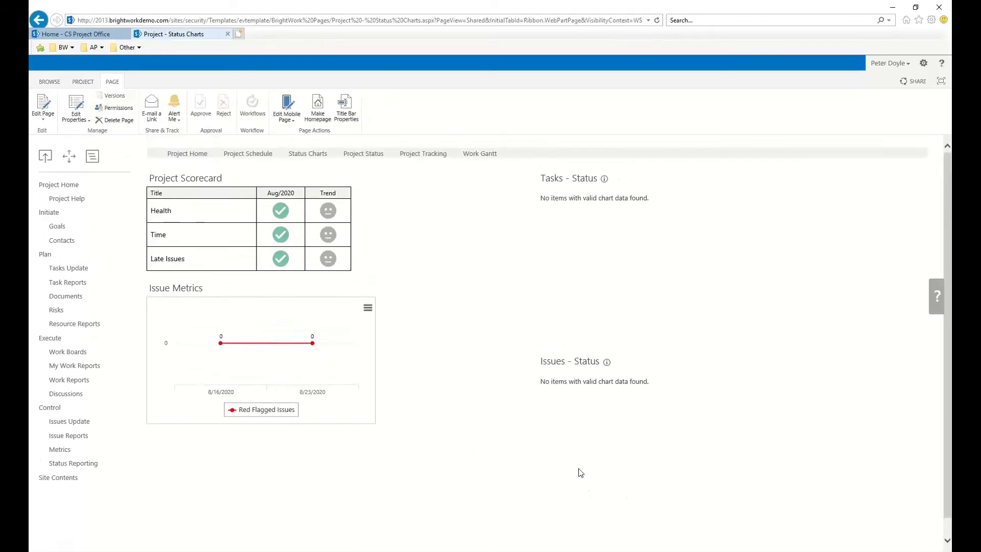
Step: Add brightworkdemo.com to the browser's Compatibility View websites
left_click(931, 20)
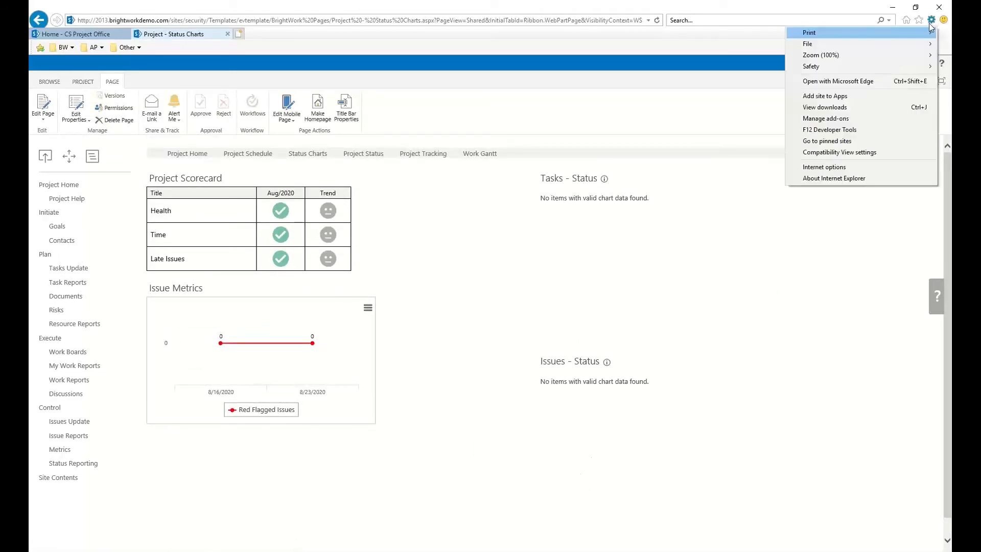
left_click(842, 151)
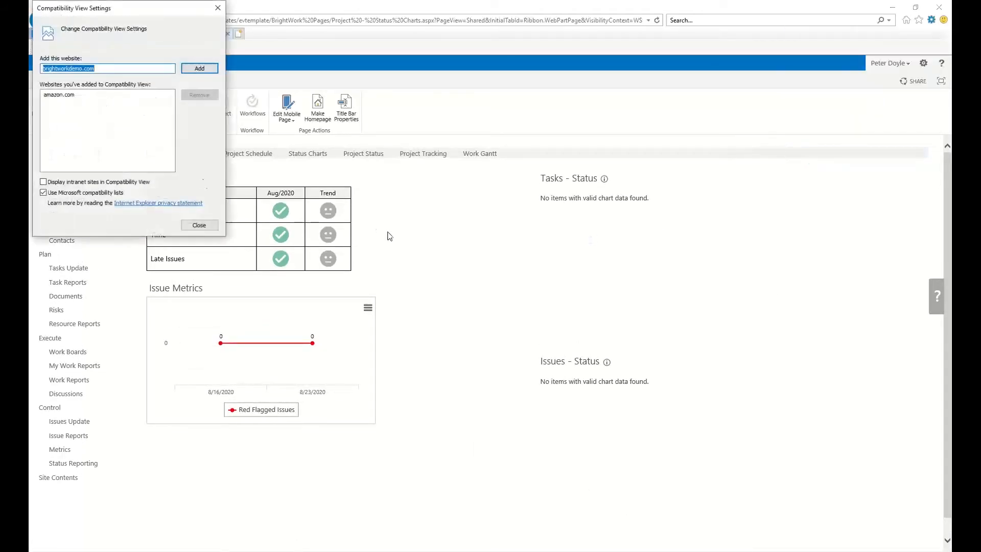
left_click(200, 70)
left_click(191, 230)
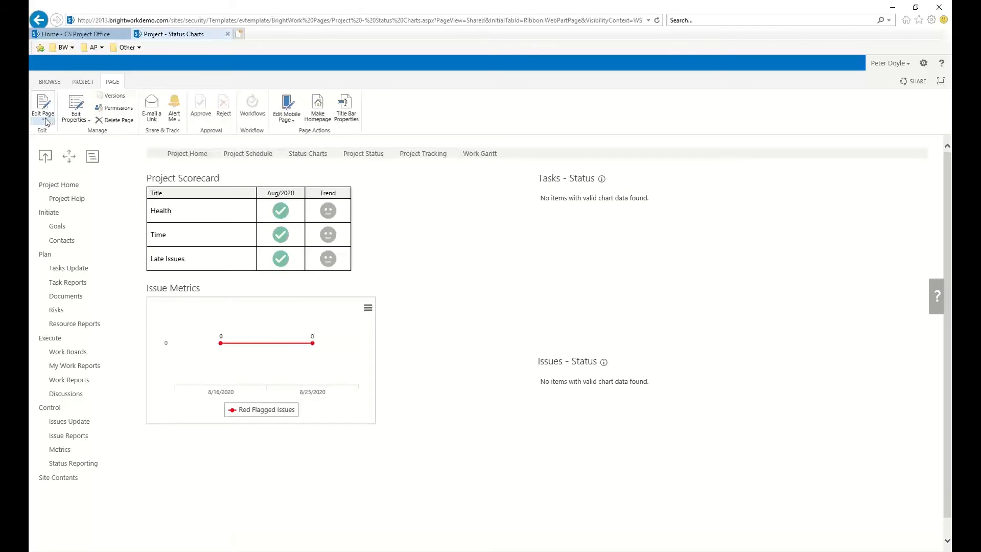
Step: Put the Status Charts page in edit mode and add a List Chart View (BrightWork) web part to the Footer zone
left_click(47, 121)
left_click(53, 135)
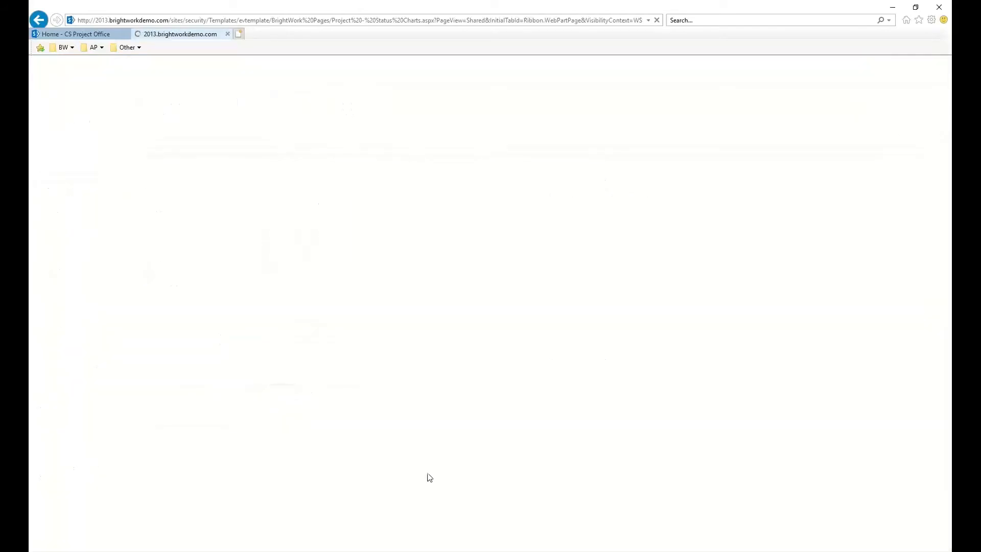
scroll(526, 506, "down", 1)
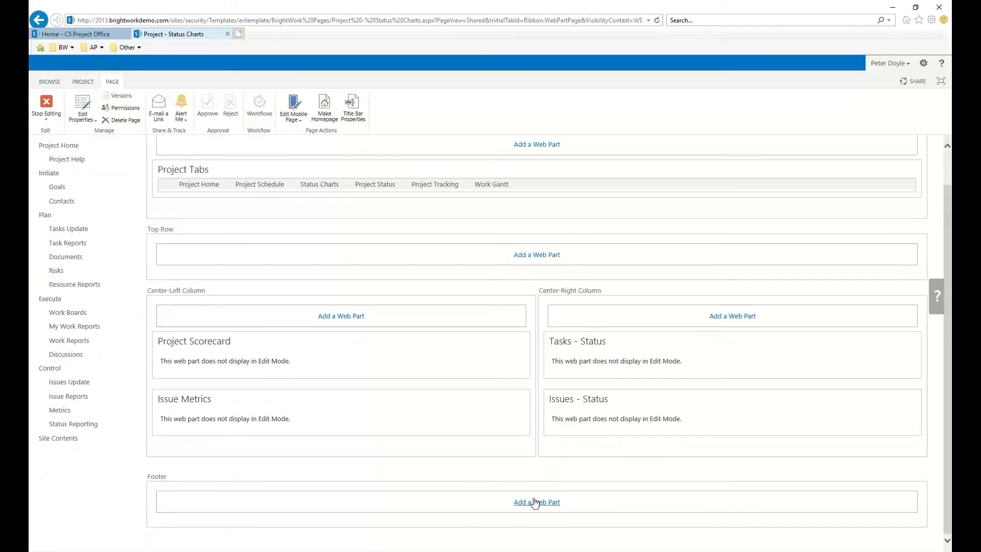
left_click(535, 502)
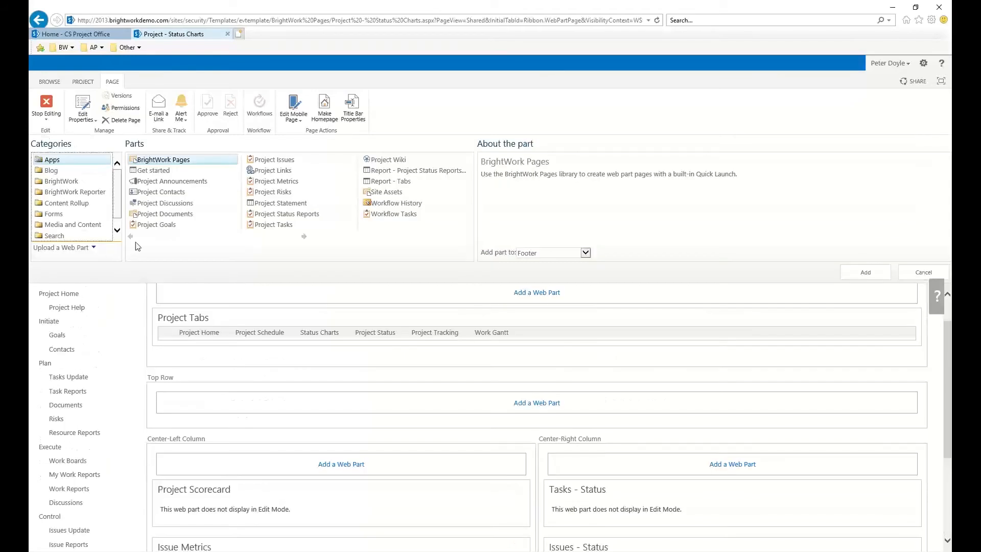
left_click(60, 182)
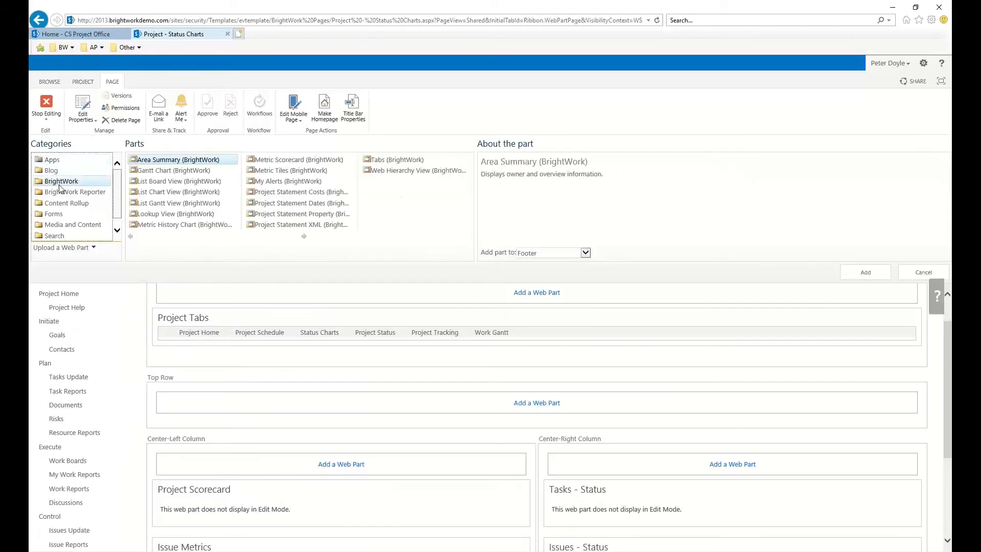
left_click(174, 192)
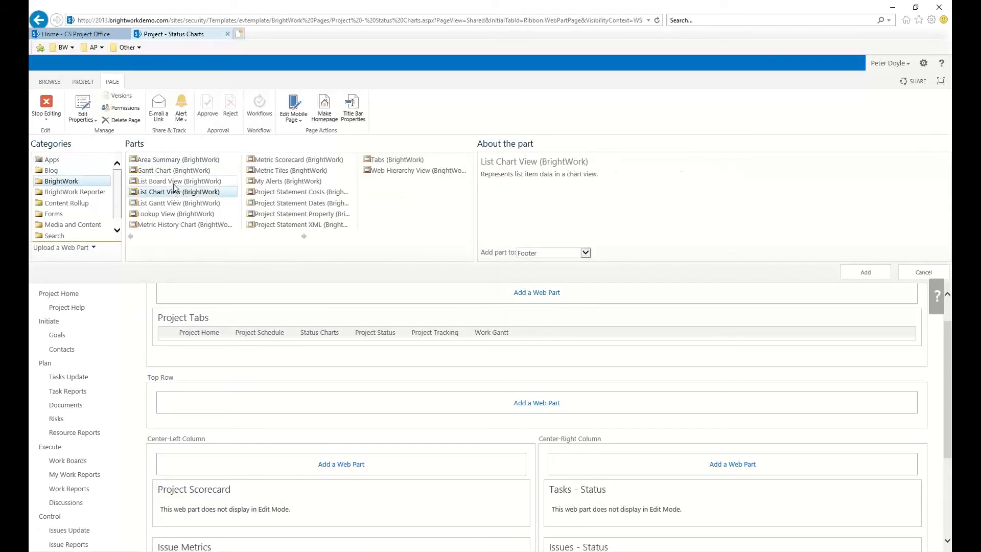
left_click(865, 272)
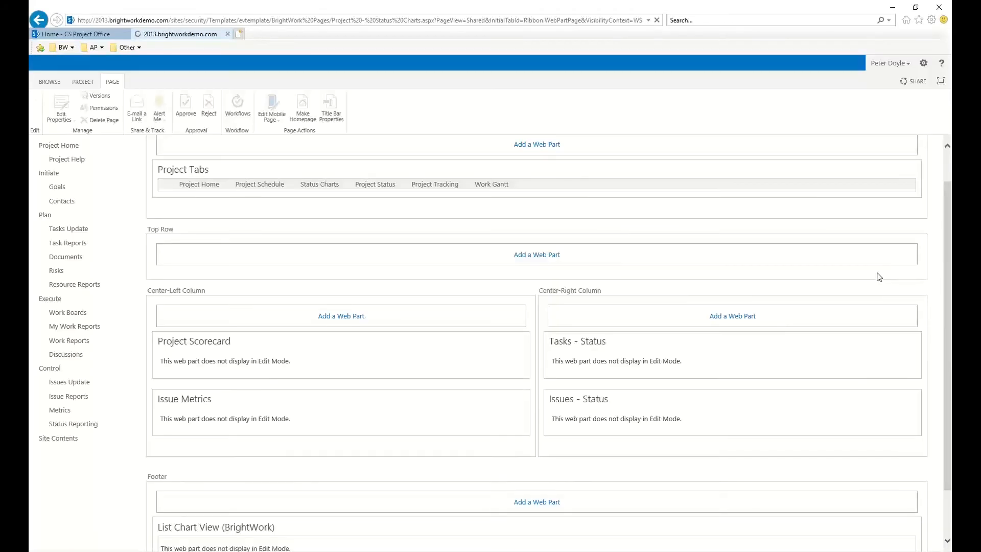
Step: Configure the footer chart to use the Project Status Reports list as its data source and title it Earned Value Report
scroll(702, 385, "down", 2)
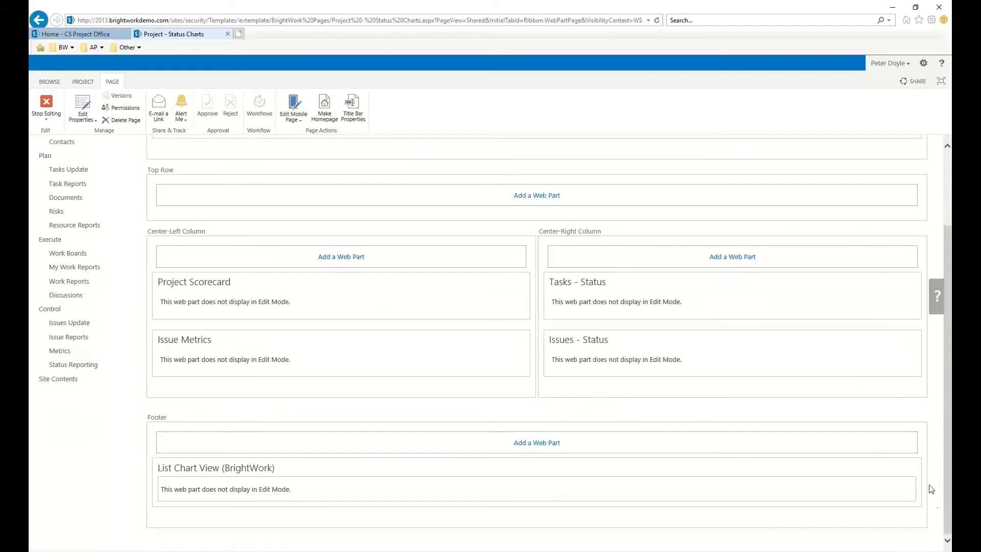
left_click(899, 469)
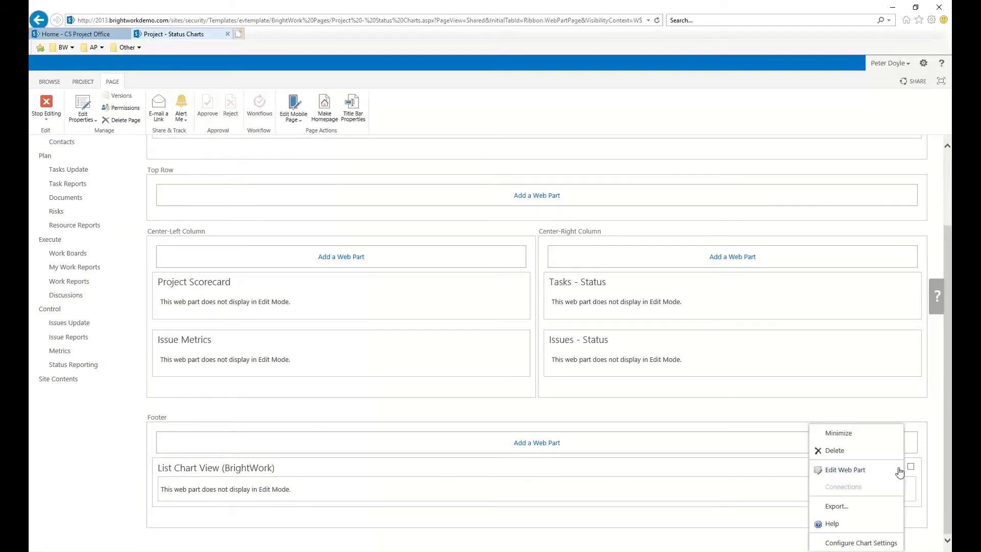
left_click(867, 545)
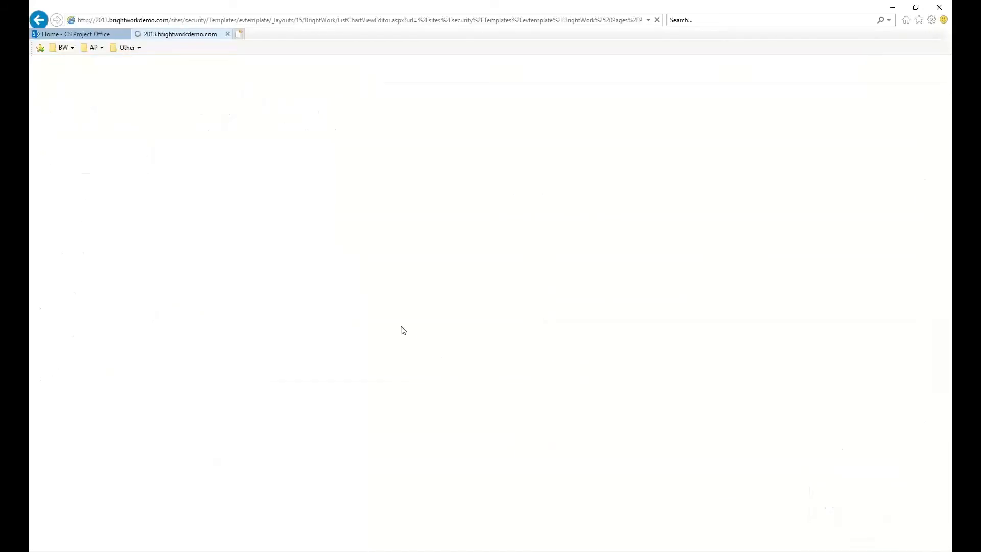
left_click(470, 203)
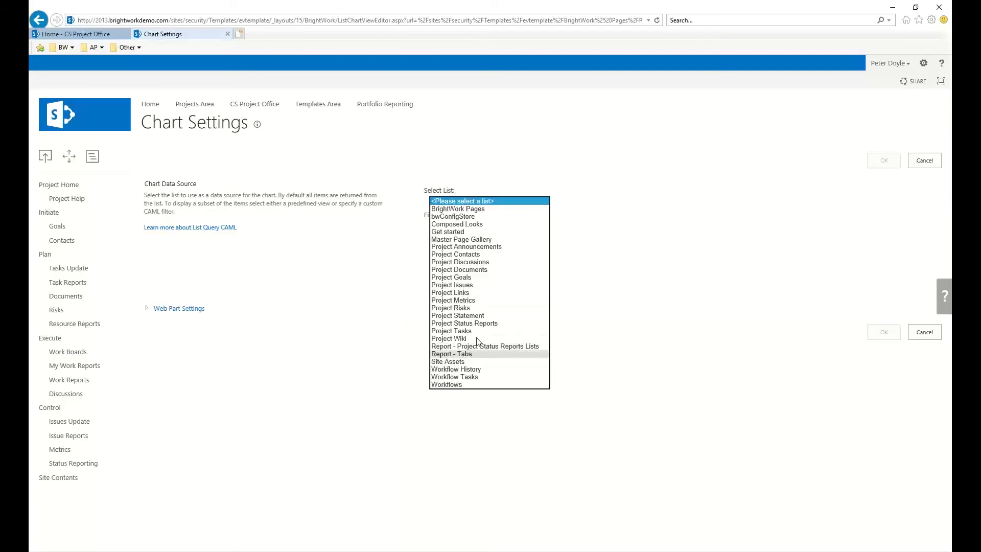
left_click(477, 324)
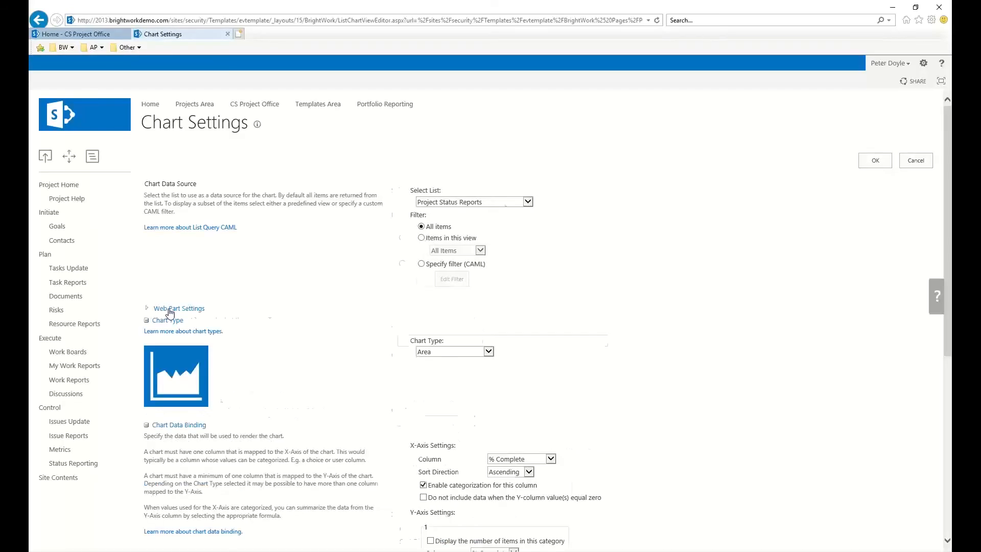
left_click(170, 309)
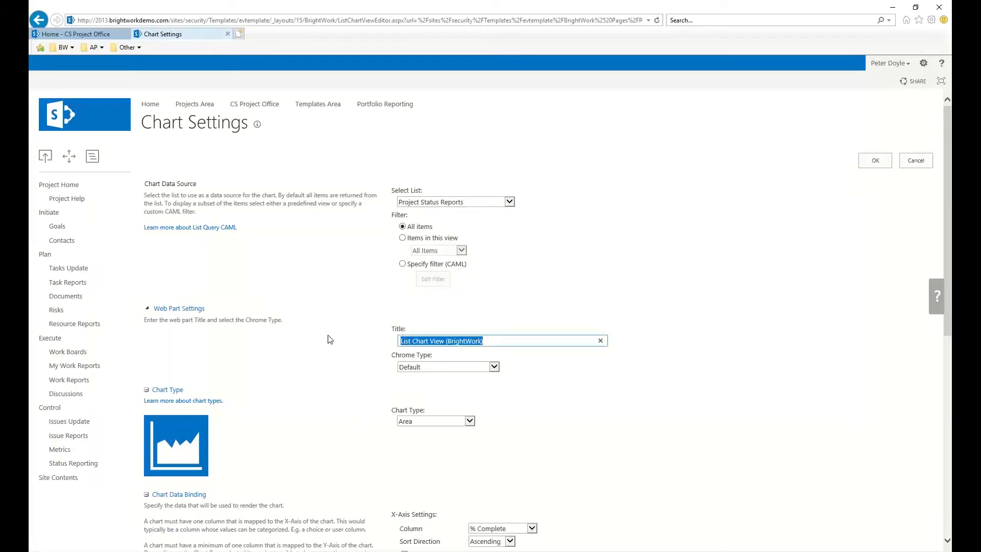
type("Earned Value Report")
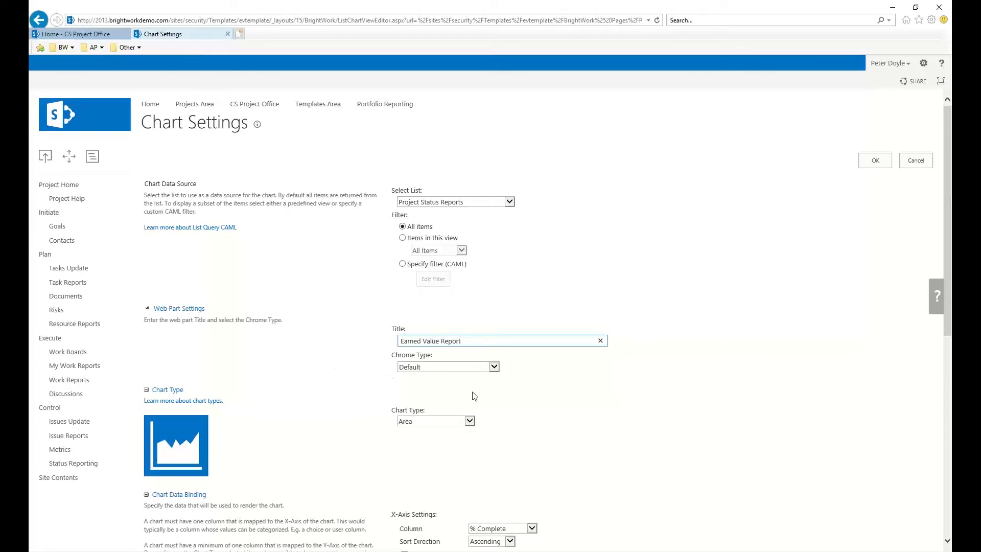
Step: Set the chart type to Line with For Period Ending as the X-axis column, excluding data whose Y-column values equal zero
scroll(450, 393, "down", 4)
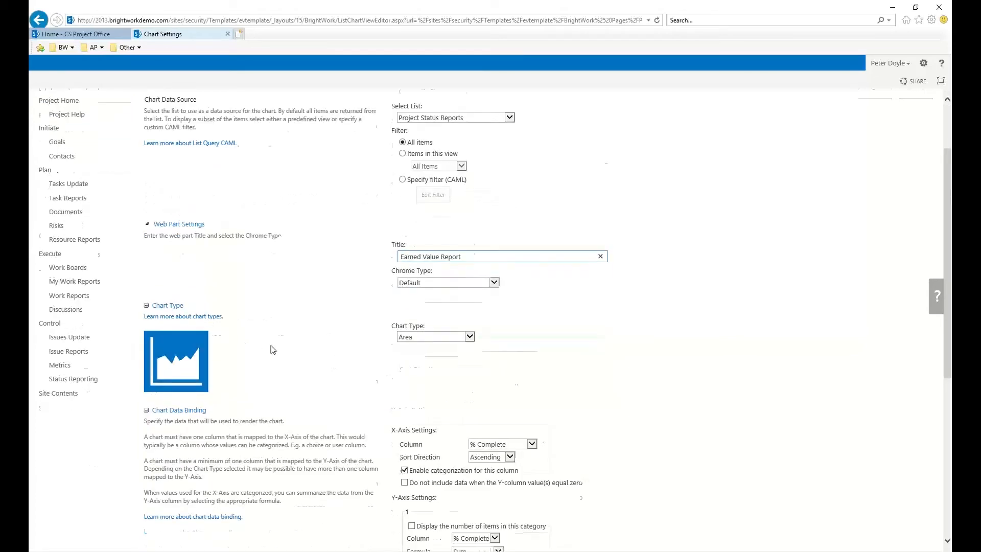
left_click(423, 213)
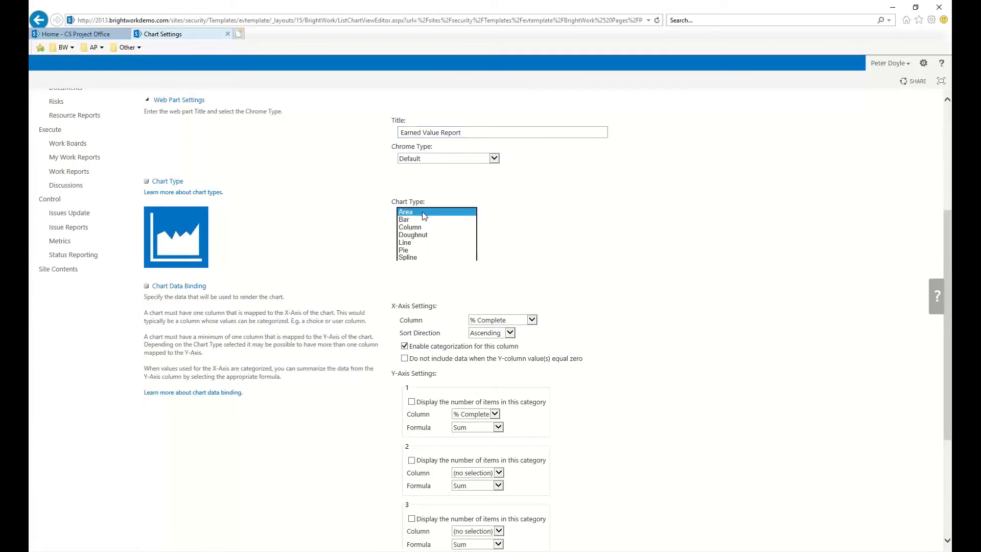
left_click(421, 247)
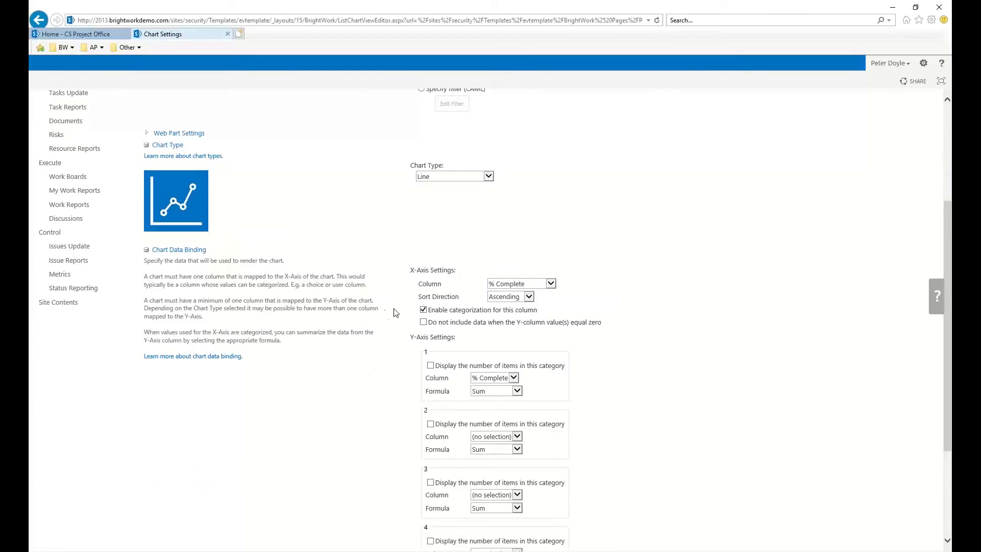
left_click(524, 284)
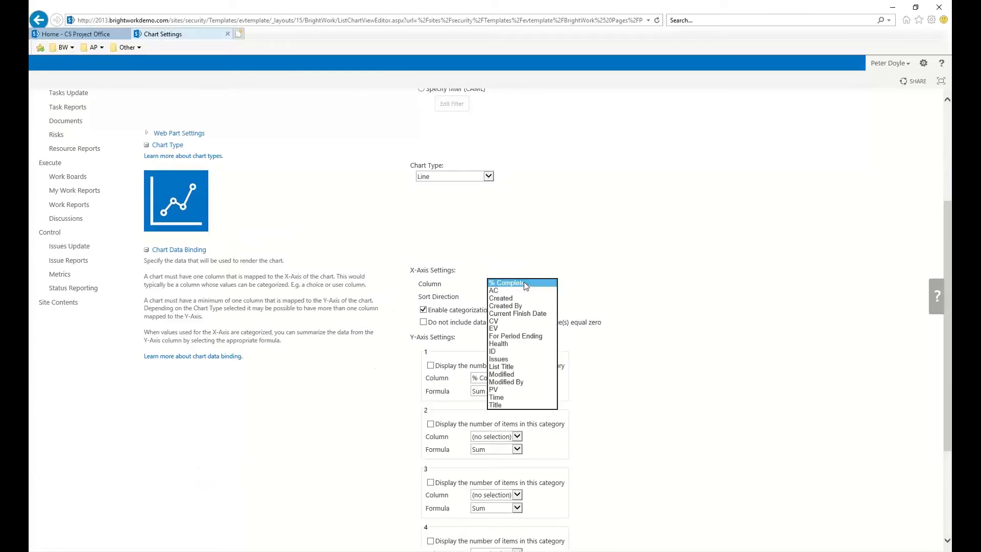
left_click(515, 335)
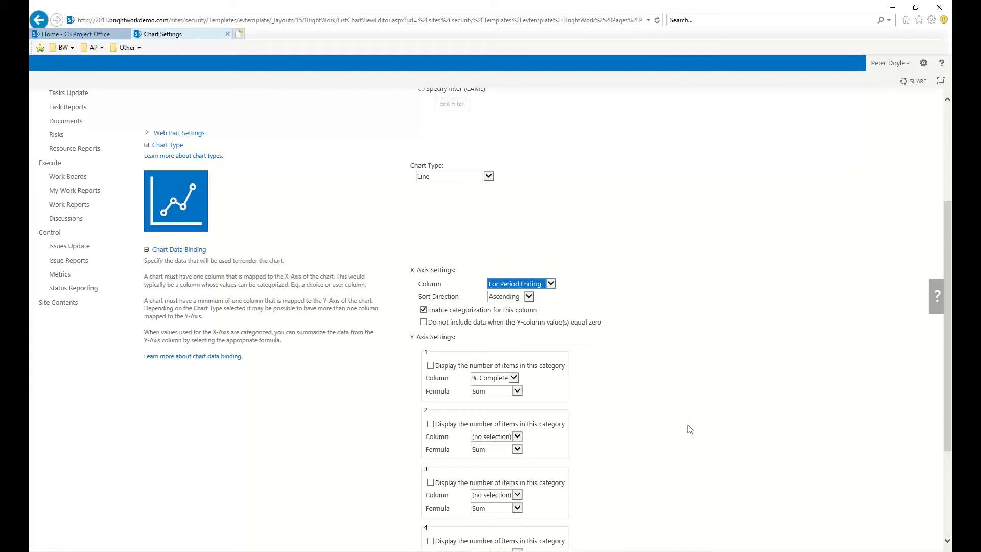
scroll(684, 422, "down", 1)
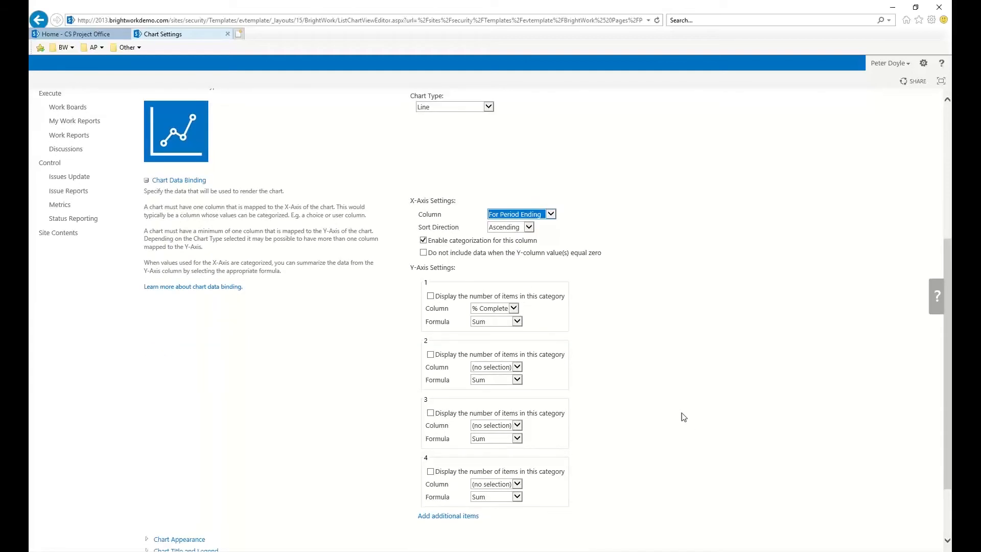
left_click(453, 255)
Step: Assign the EV, AC, PV and CV columns to Y-axis series 1 to 4 of the chart
left_click(513, 309)
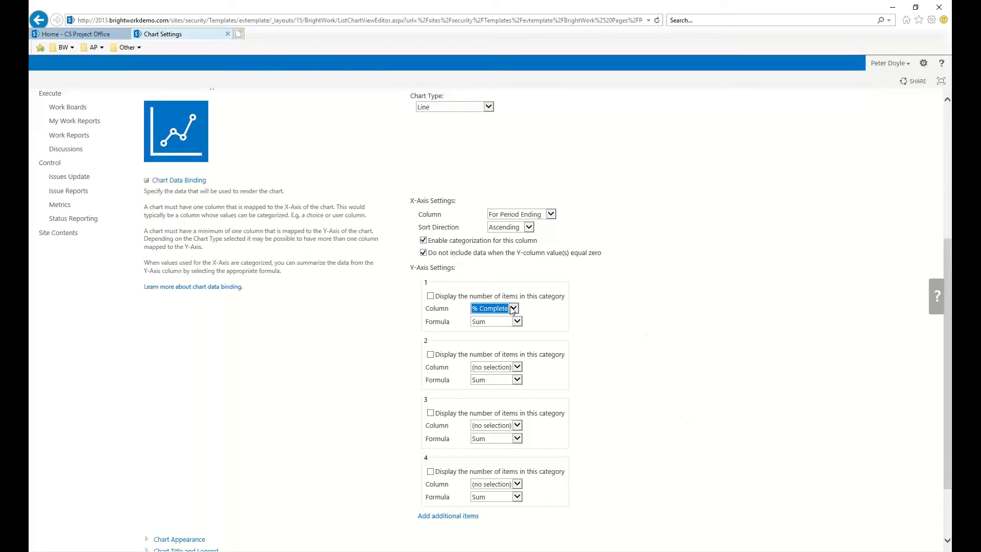
left_click(502, 331)
scroll(627, 400, "down", 1)
left_click(502, 288)
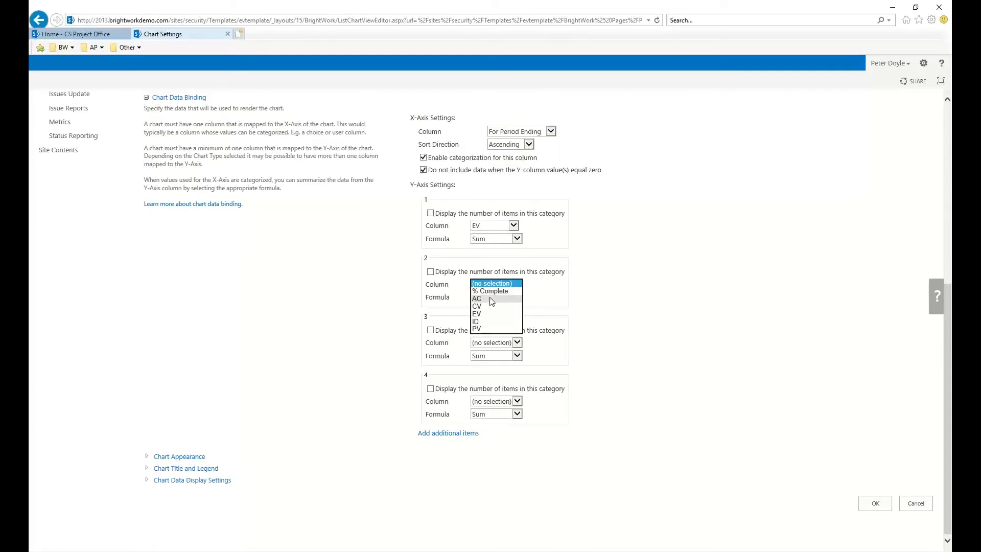
left_click(491, 299)
left_click(507, 343)
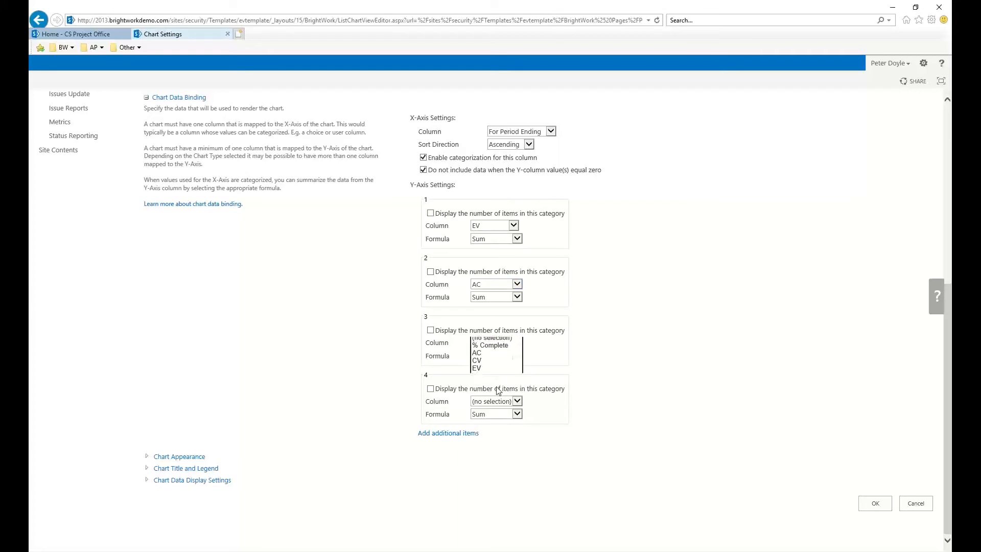
left_click(490, 387)
left_click(484, 402)
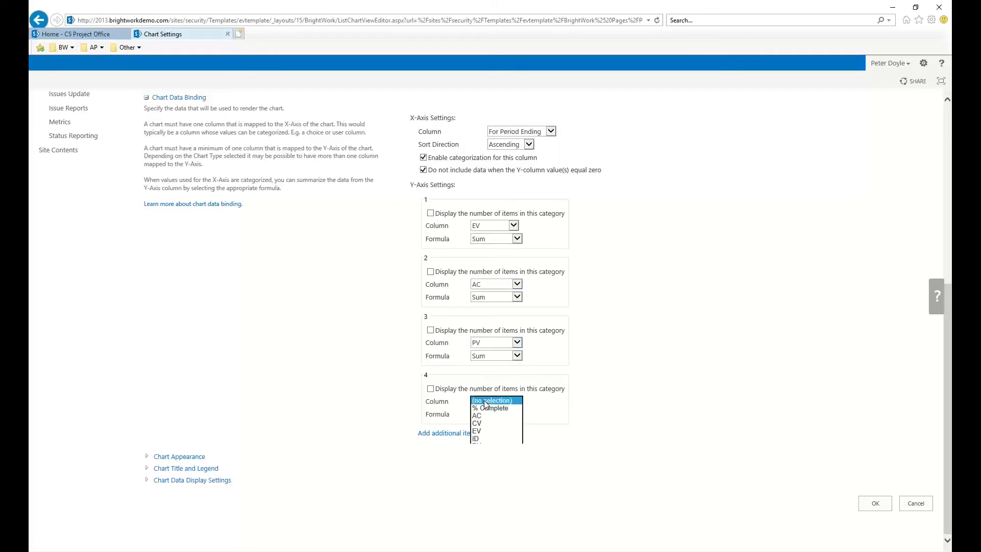
left_click(488, 424)
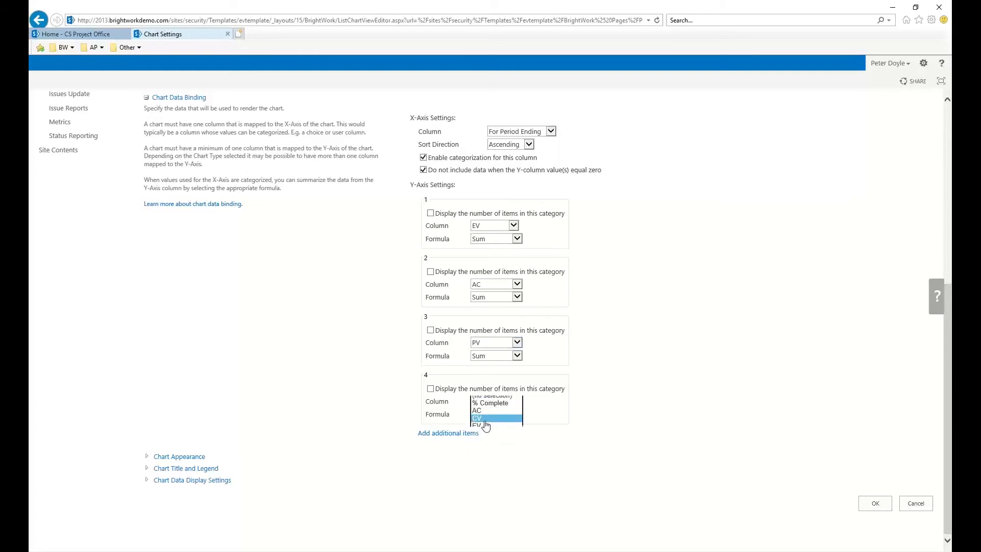
Step: Set the chart appearance to the Dynamic theme, 1650 pixels wide and 450 pixels high
left_click(182, 456)
scroll(500, 456, "down", 3)
left_click(446, 321)
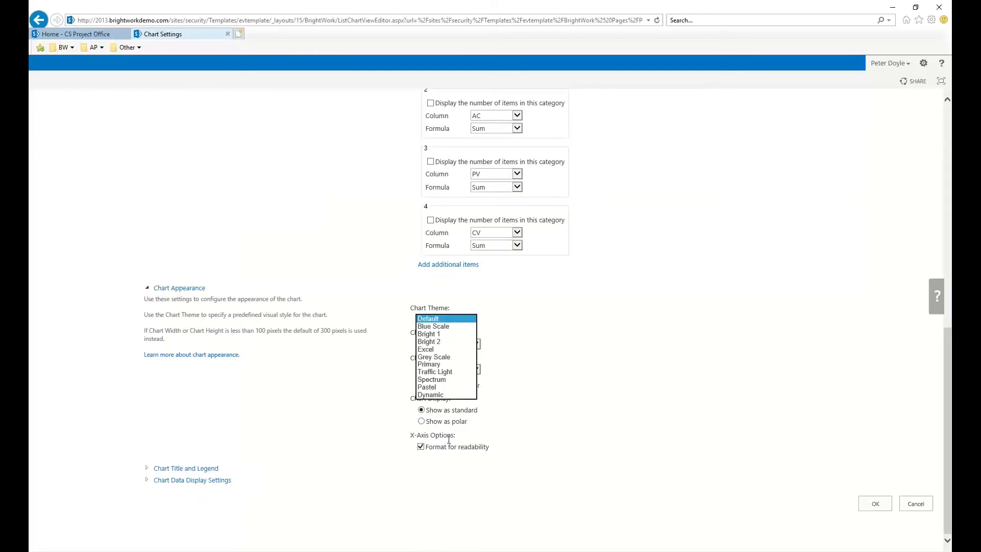
left_click(439, 397)
left_click(434, 345)
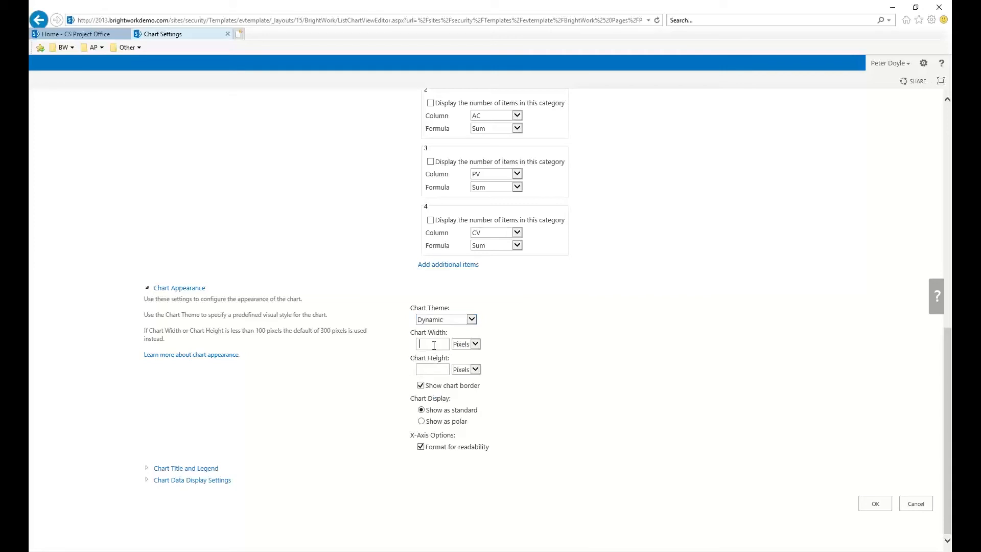
type("1650")
Step: Expand the chart title, legend and data display settings, save the chart configuration, and check the chart on the Status Charts page
left_click(186, 469)
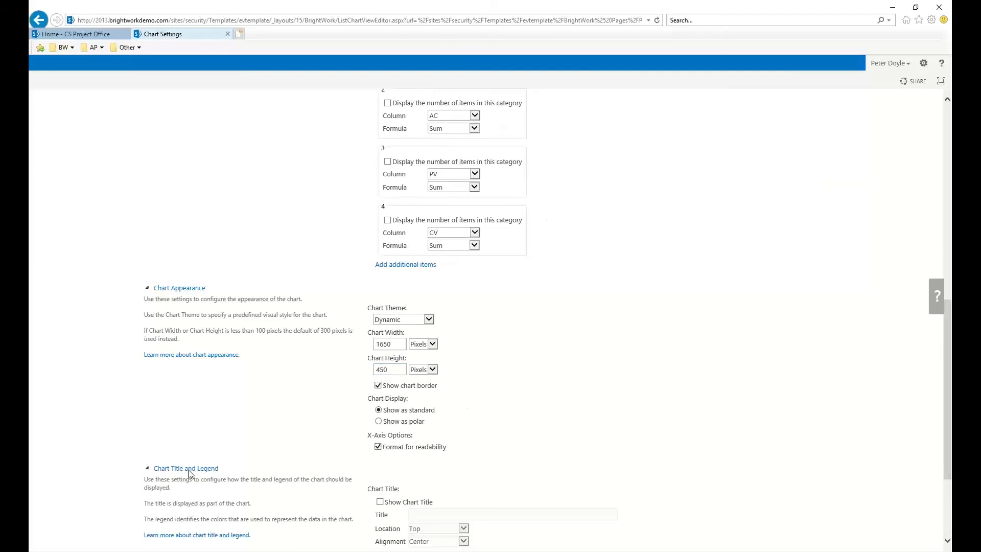
scroll(212, 492, "down", 3)
left_click(201, 479)
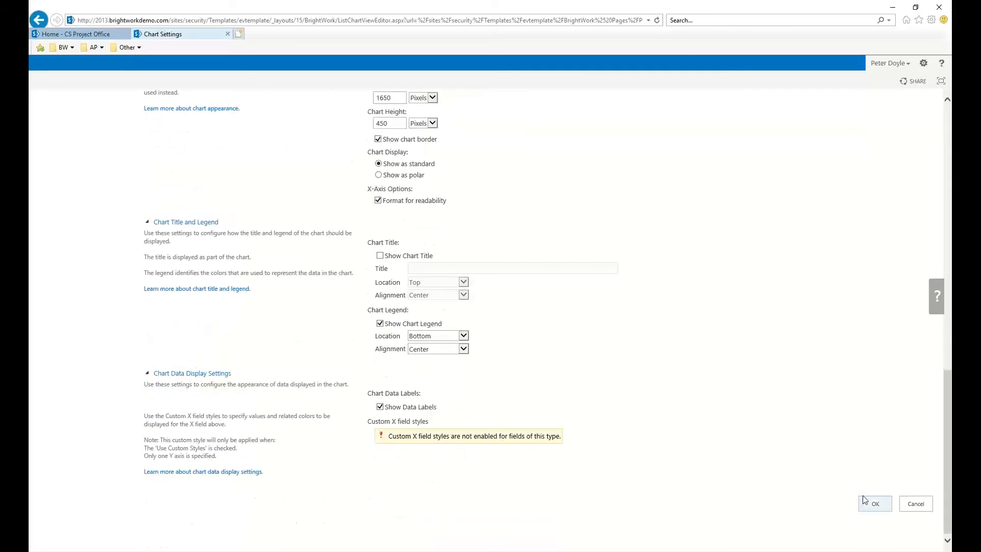
left_click(874, 503)
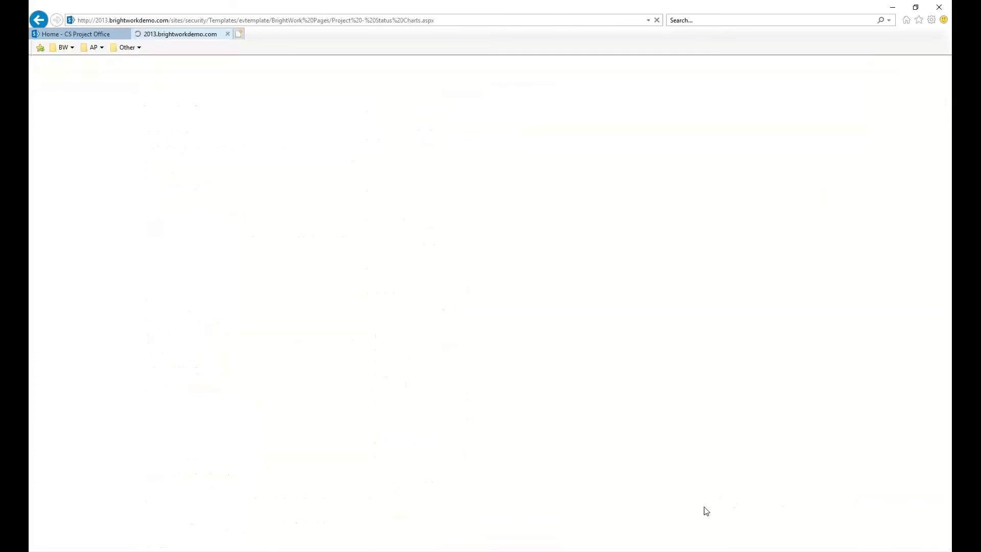
scroll(761, 490, "down", 5)
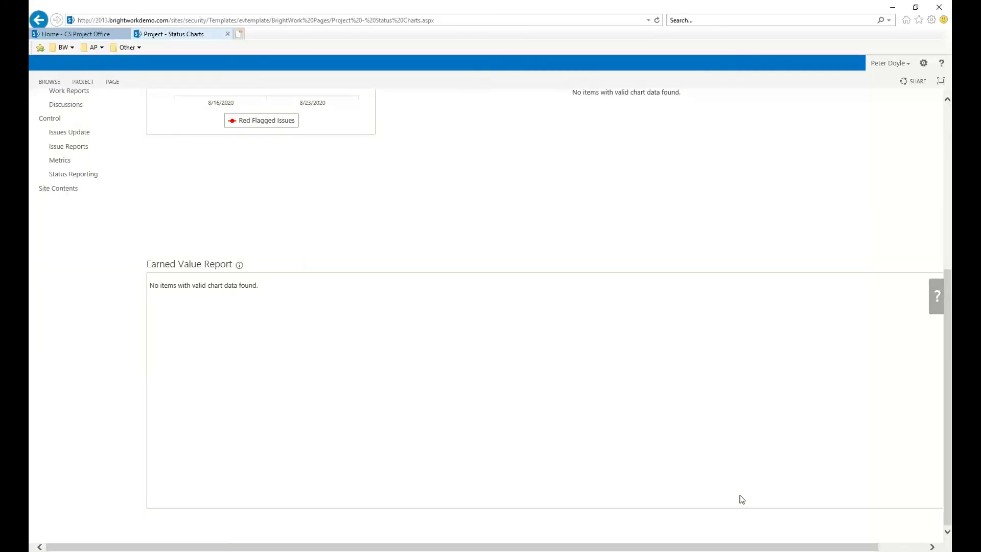
scroll(742, 499, "up", 5)
mouse_move(222, 361)
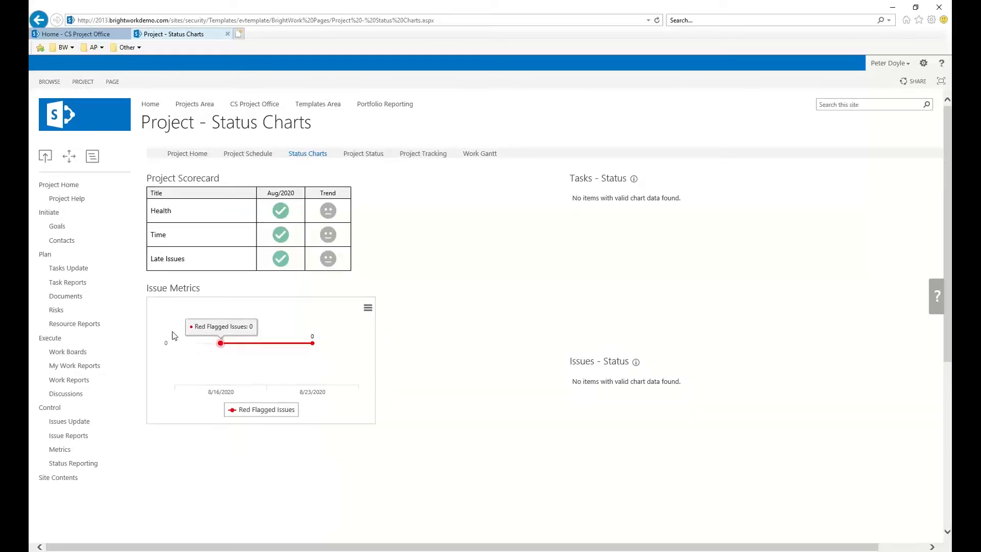
Step: Edit the Project Statement from the project home, set Planned Value (PV) to 100000, and save it
left_click(48, 187)
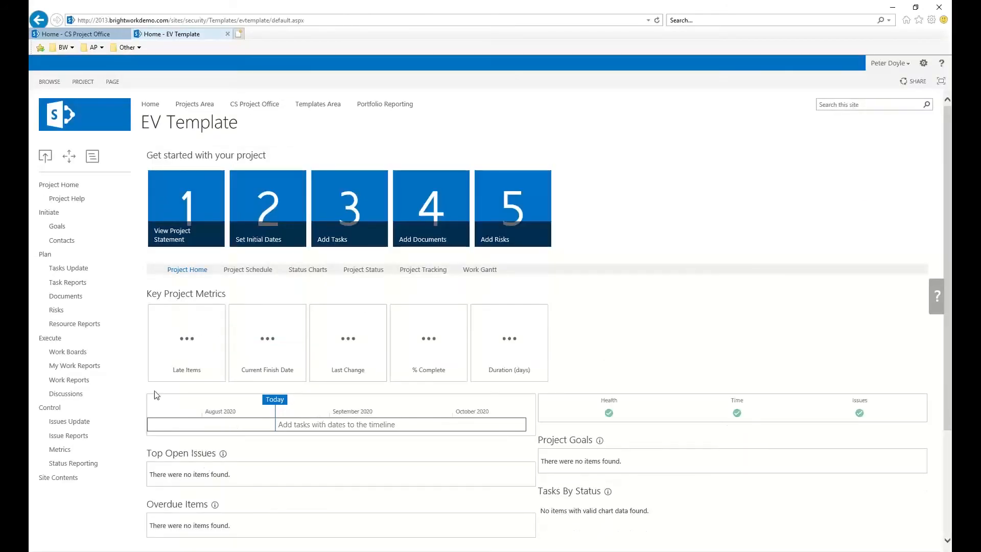
left_click(171, 209)
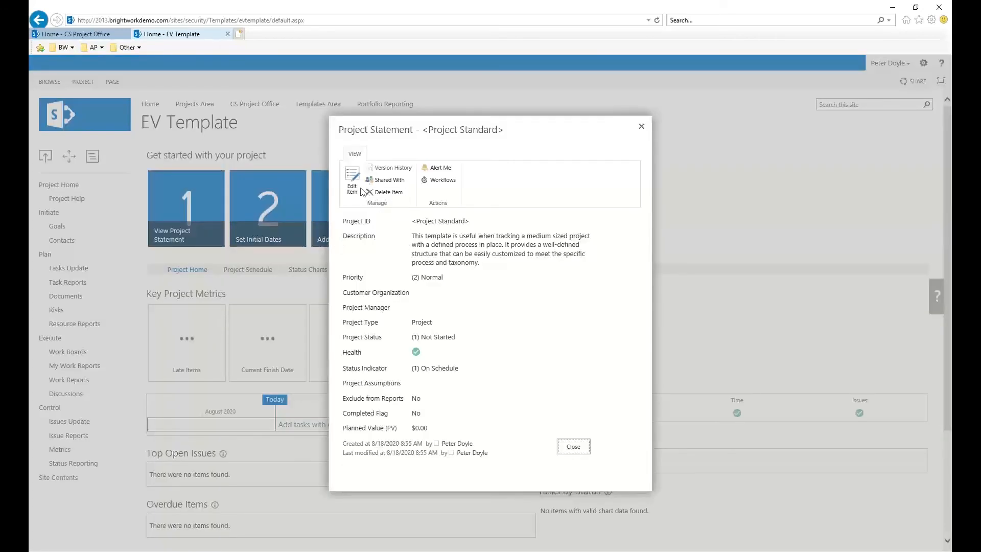
left_click(352, 181)
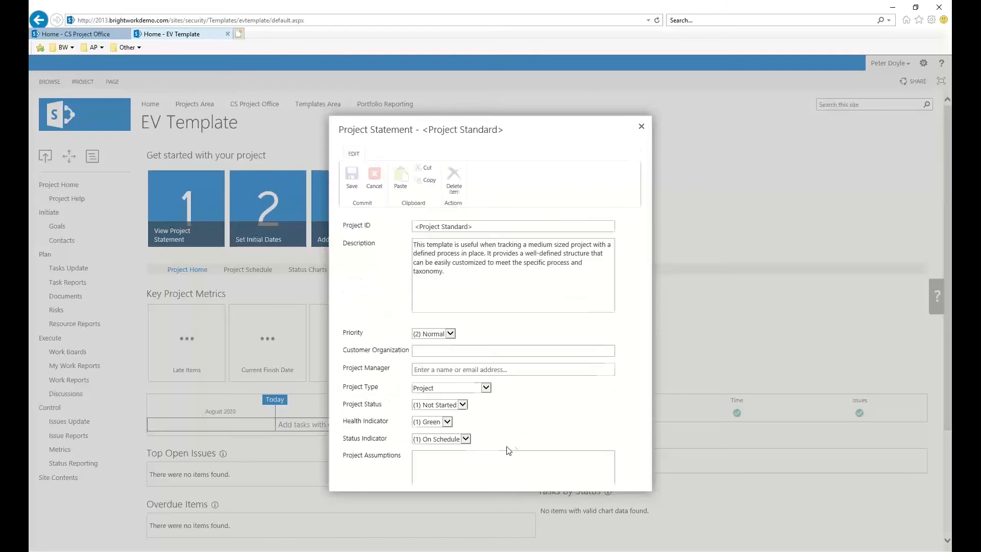
left_click(443, 473)
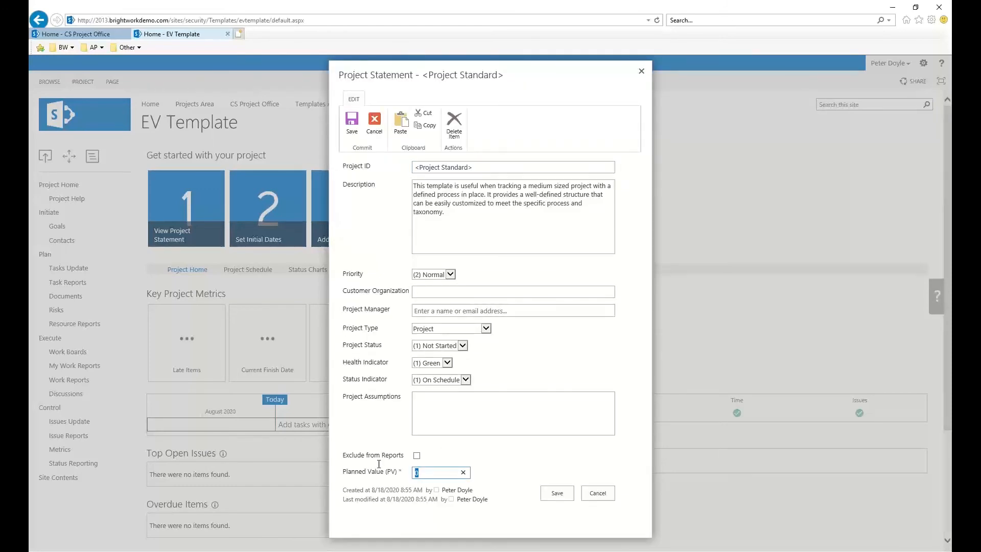
type("100000")
left_click(565, 493)
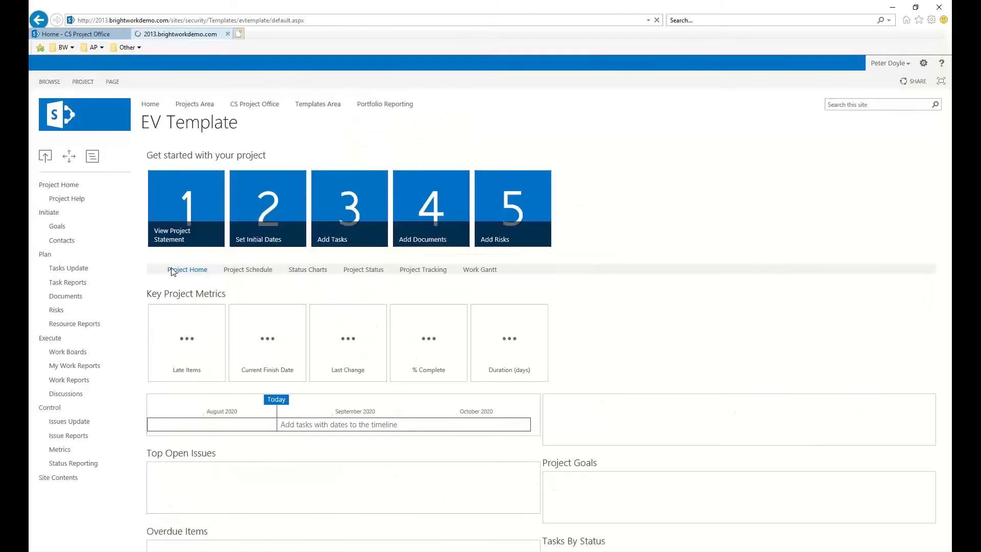
Step: Open the Project Tasks list for inline editing and add Task A, Task B, Task C, Task D and Task E
left_click(77, 271)
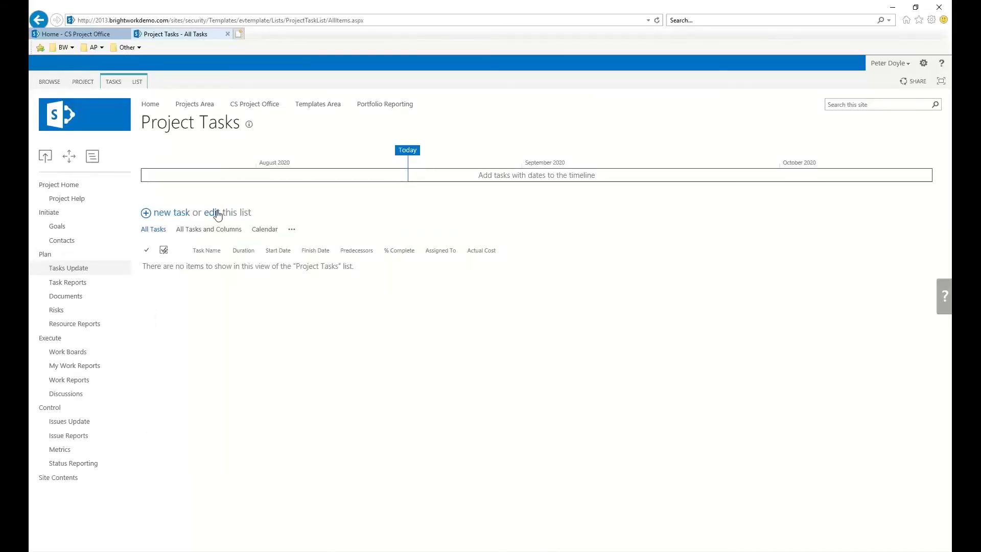
left_click(217, 210)
type("T")
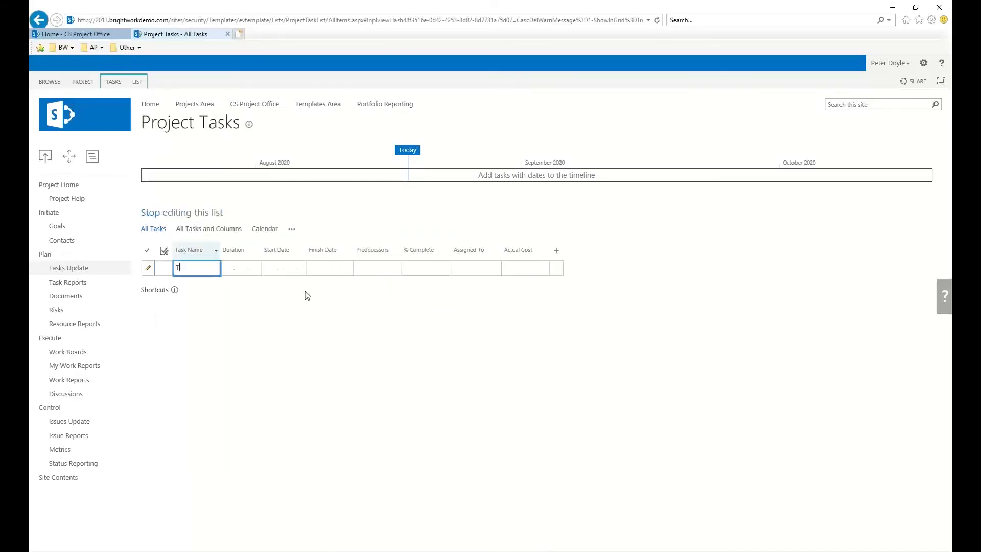
type("ask A")
key("Return")
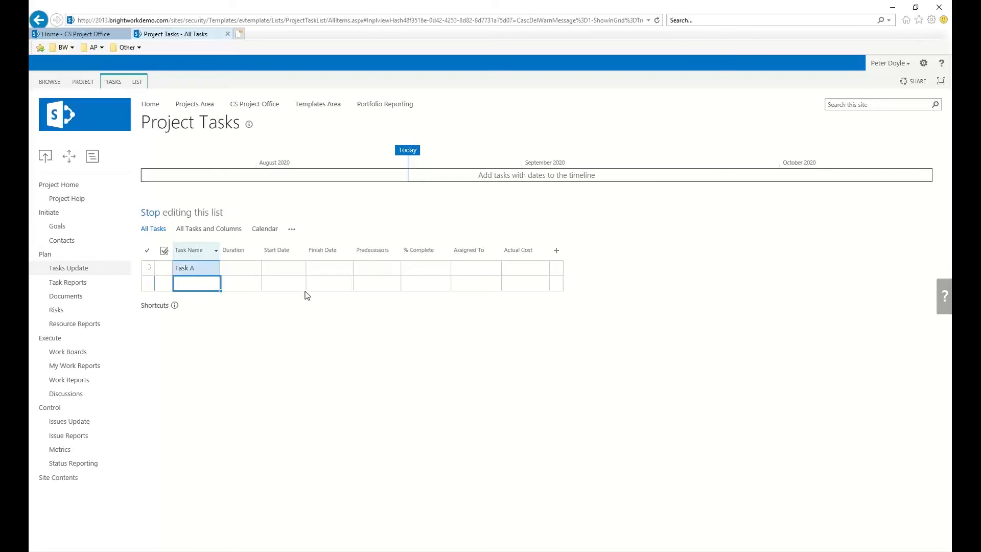
type("Task ")
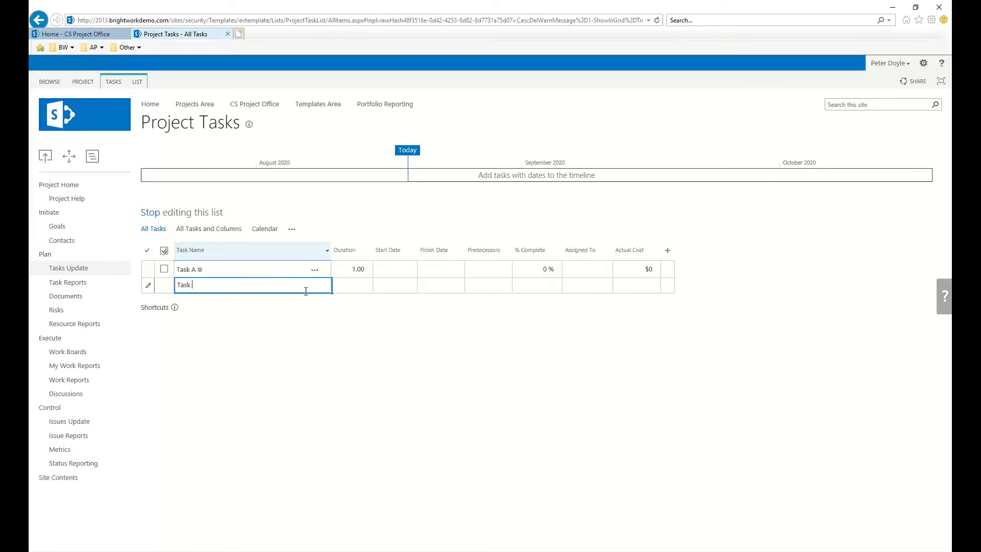
type("B")
key("Return")
type("Task")
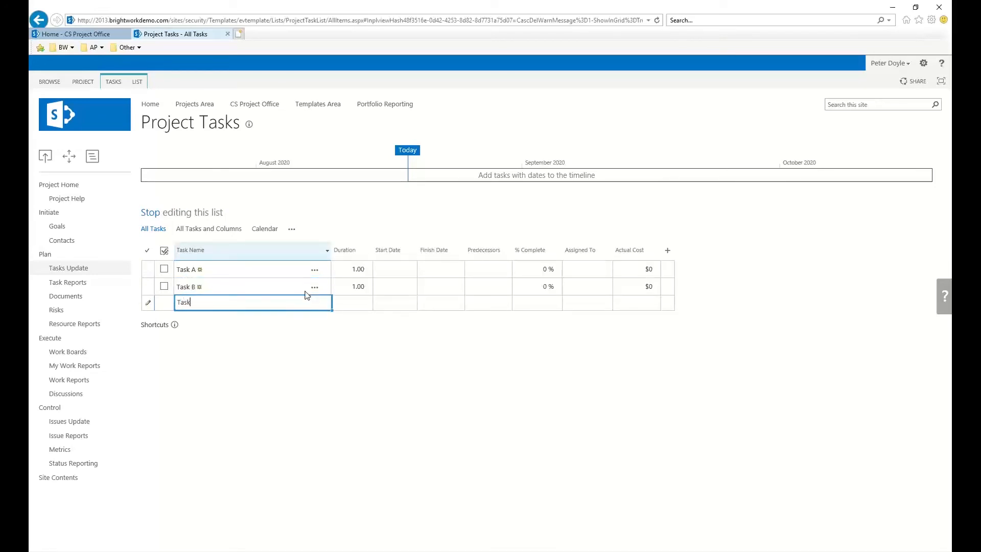
type(" C")
key("Return")
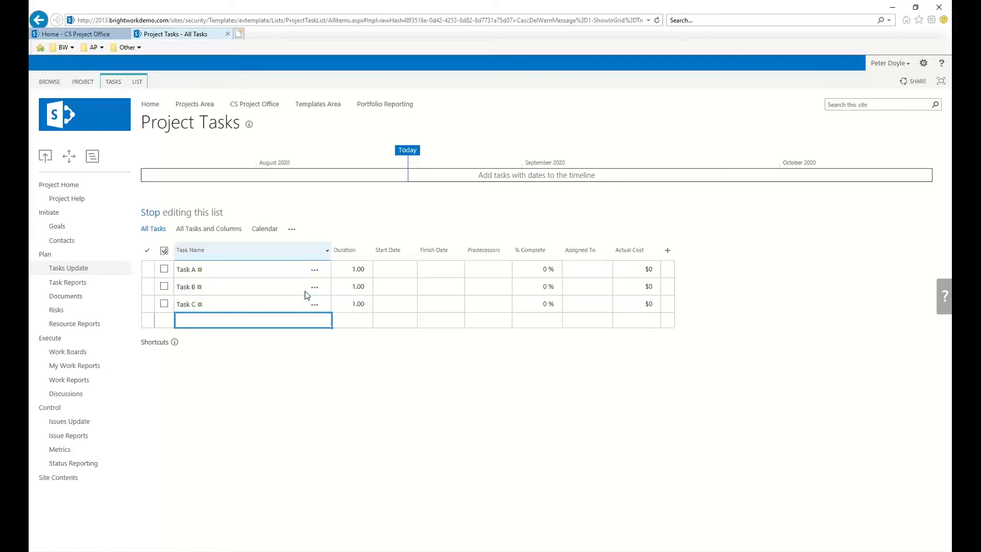
type("Task D")
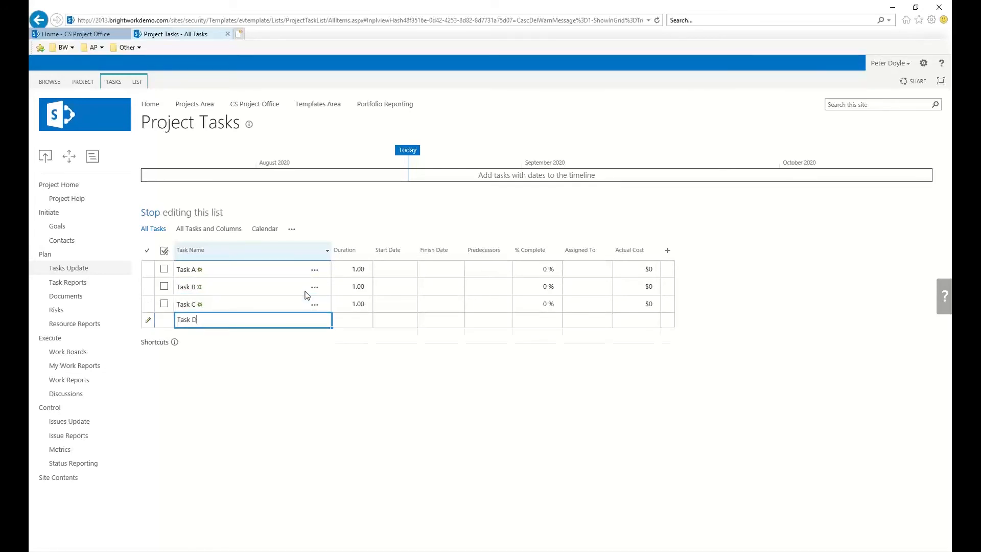
key("Return")
type("Task ")
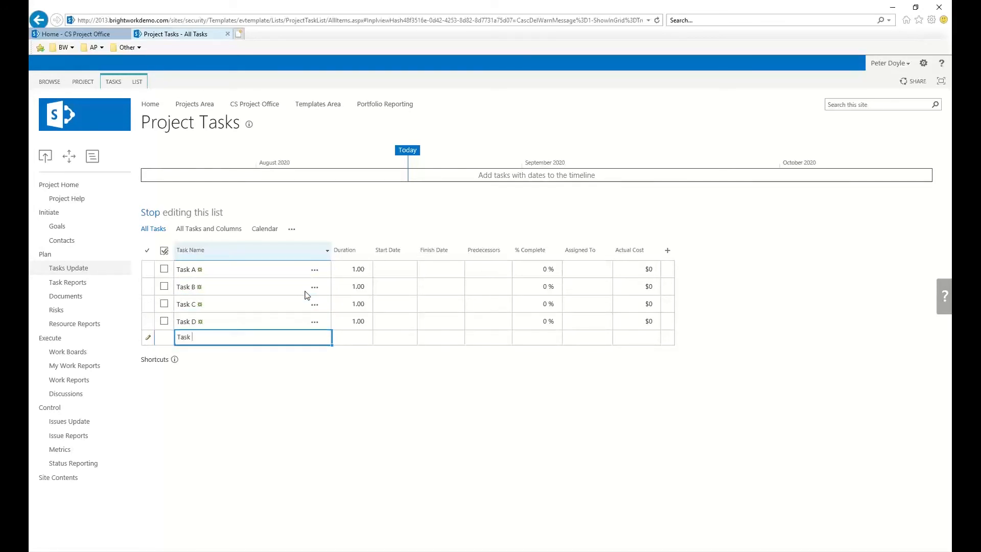
type("E")
key("Return")
Step: Set the task durations to 9 for Task A, 8 for Task B, 7 for Task C, 8 for Task D and 9 for Task E
key("Up")
key("Up")
key("Up")
key("Up")
key("Up")
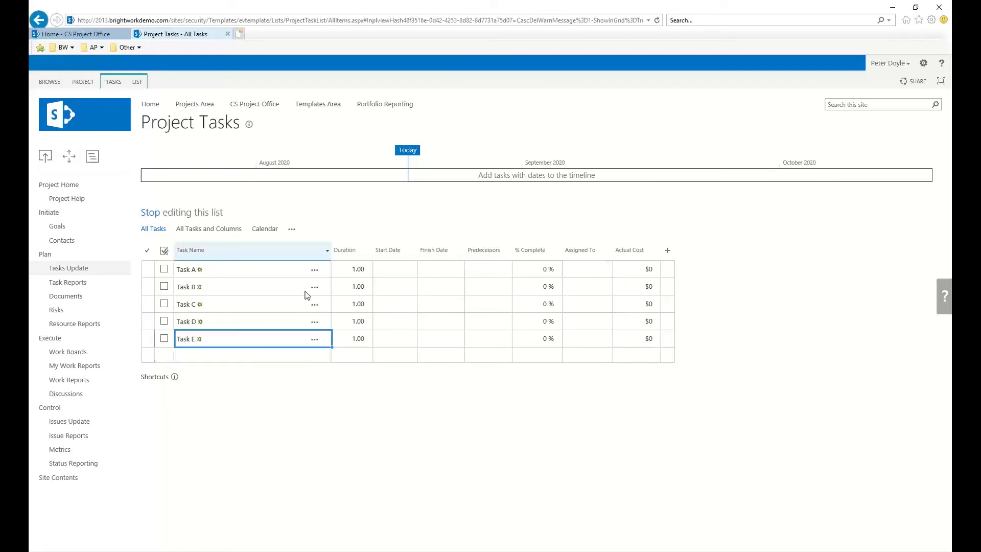
key("Right")
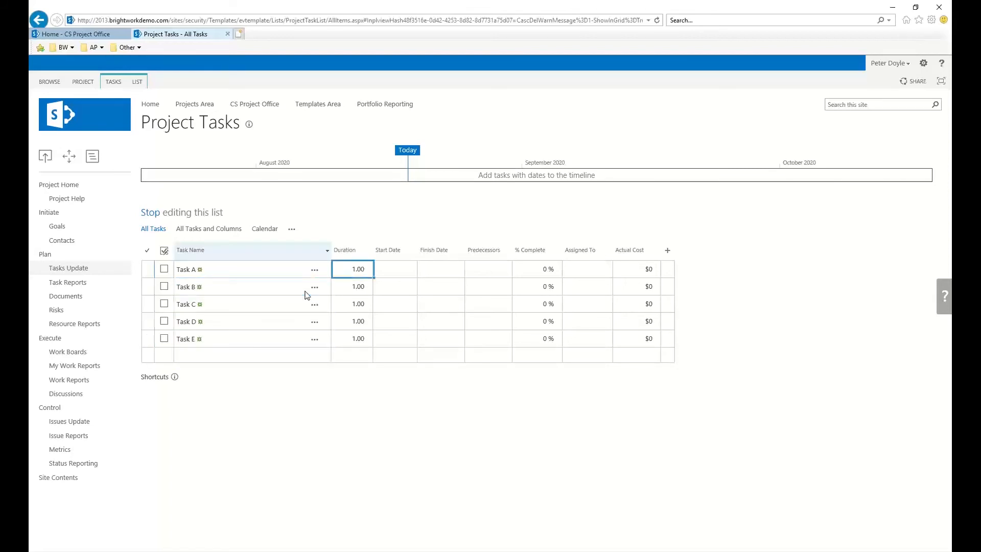
type("9")
key("Return")
type("8")
key("Return")
type("7")
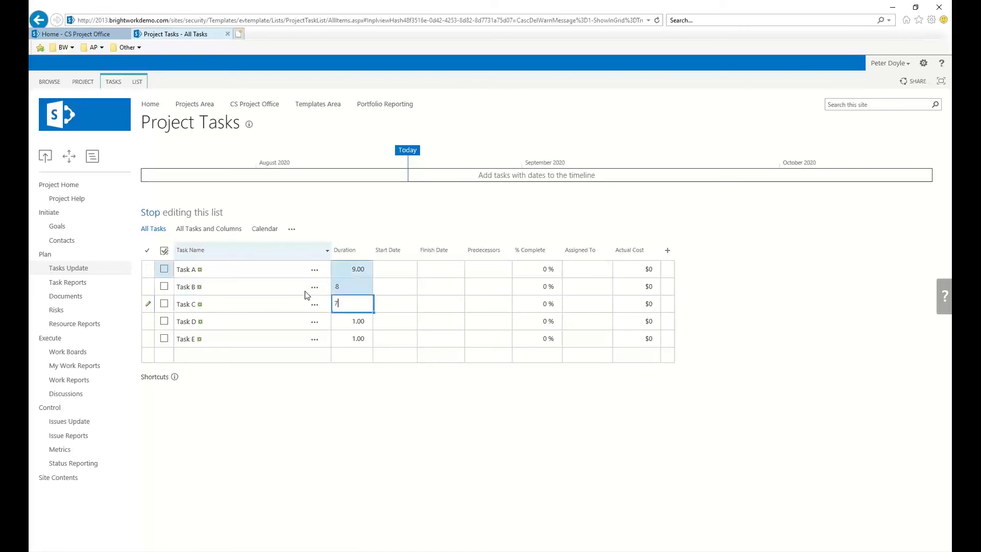
key("Return")
type("8")
key("Return")
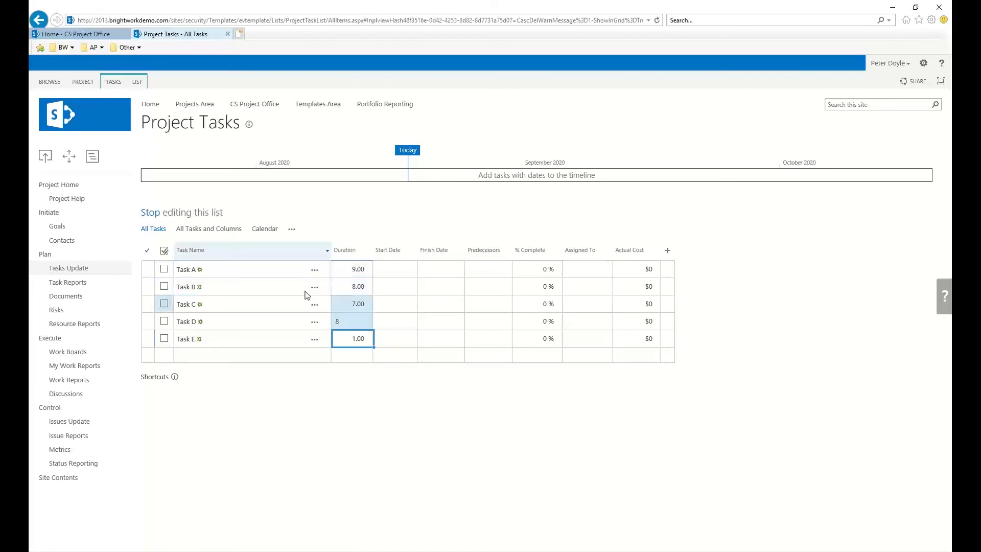
type("9")
key("Tab")
Step: Set Task A's start date to 8/18/2020
left_click(391, 269)
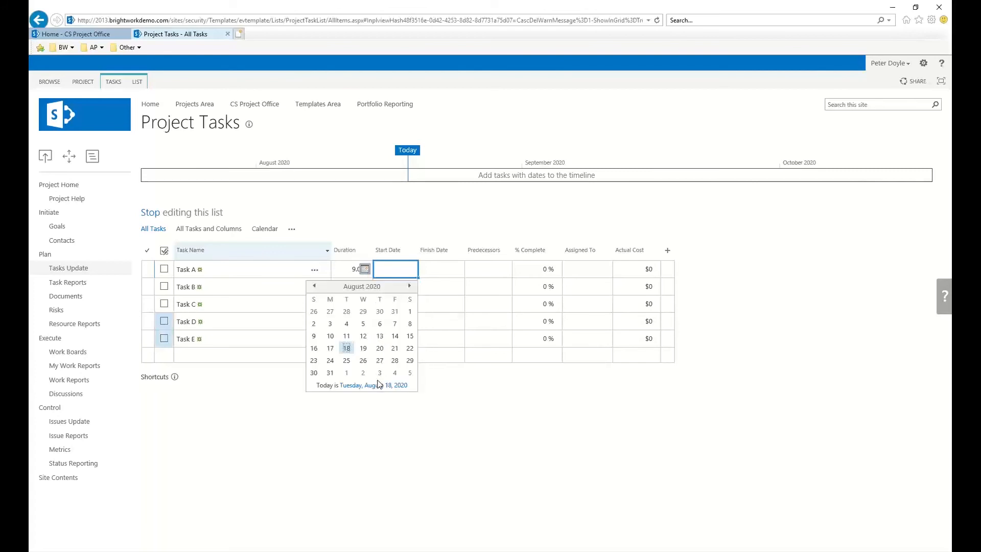
left_click(346, 349)
left_click(433, 304)
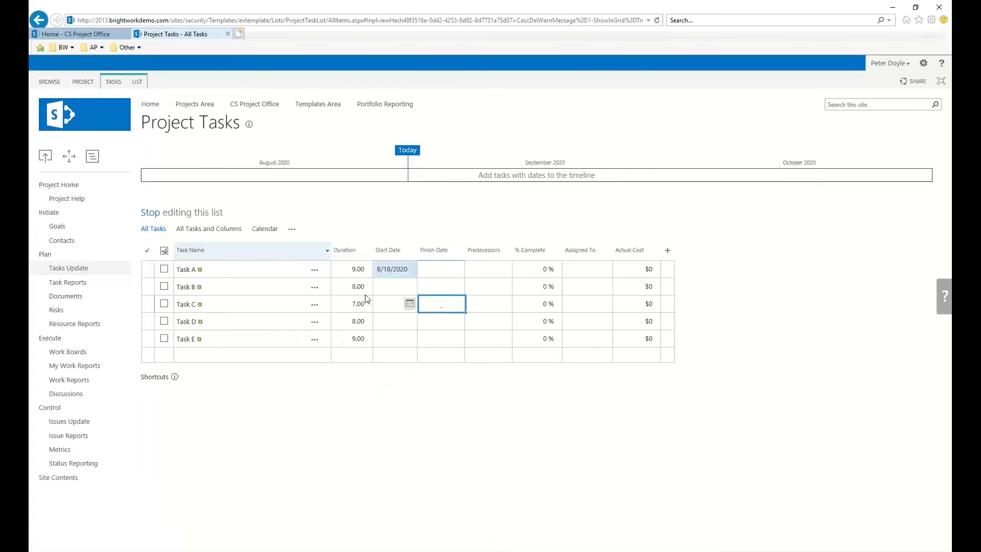
Step: Copy the names of Task A to Task D and paste them as the predecessors of Task B to Task E
left_click(255, 271)
key("shift+Down")
key("shift+Down")
key("shift+Down")
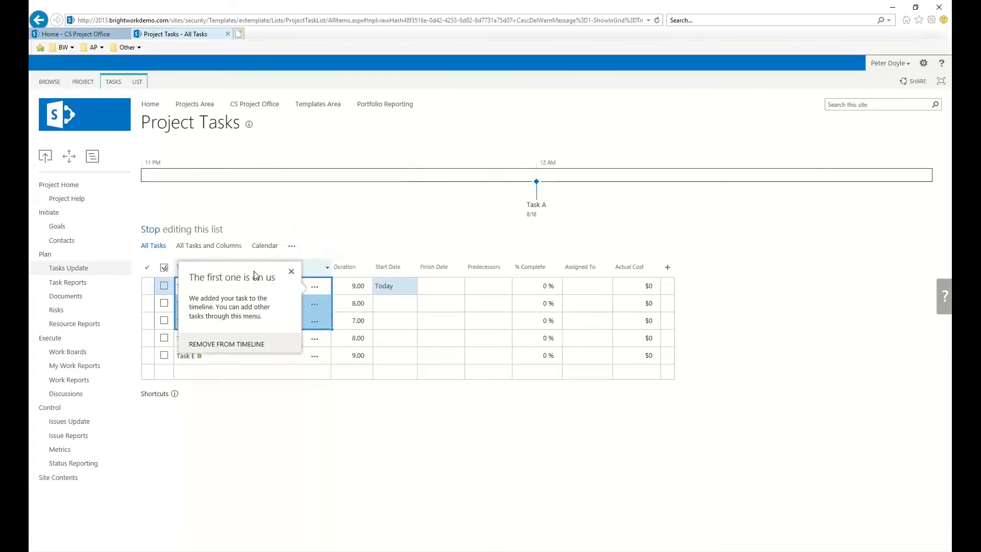
key("ctrl+c")
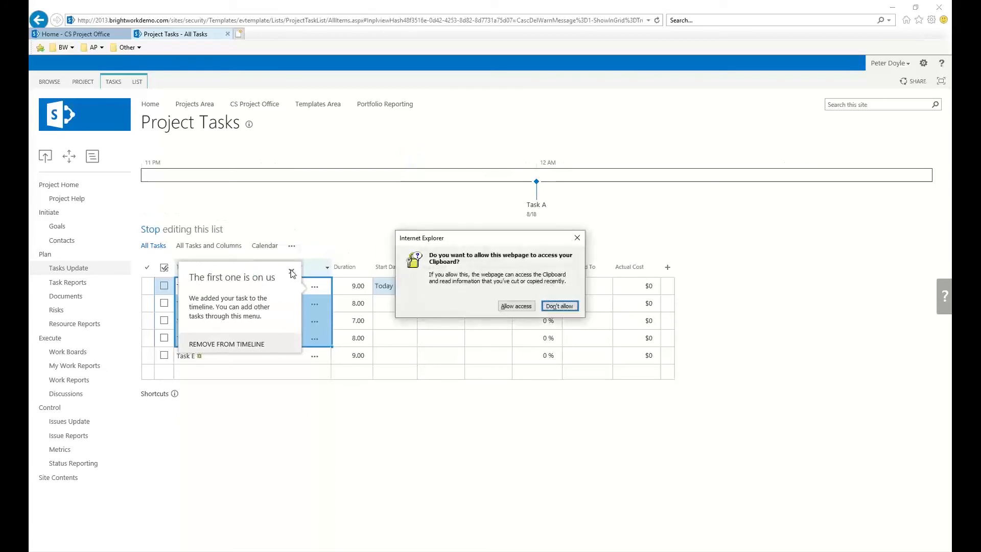
left_click(516, 306)
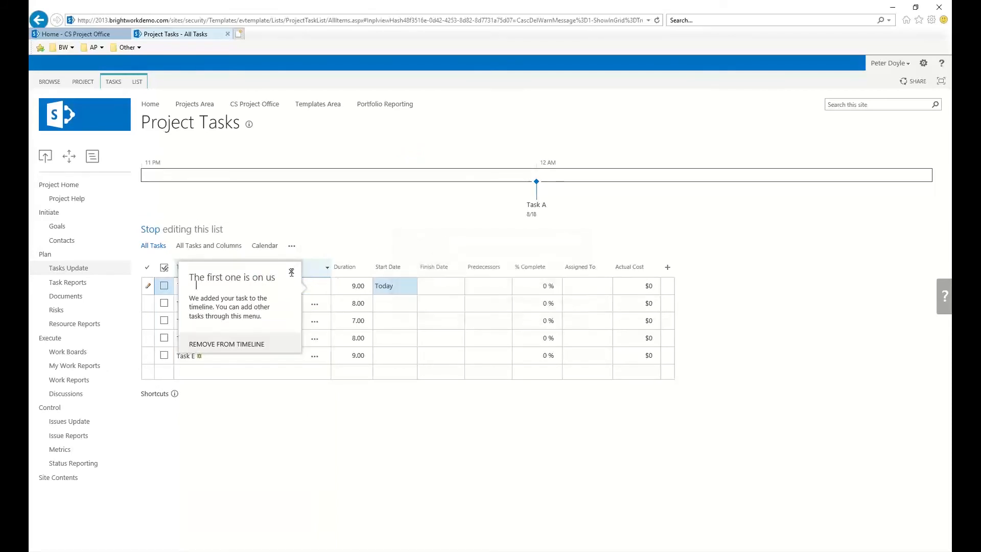
left_click(481, 289)
left_click(487, 307)
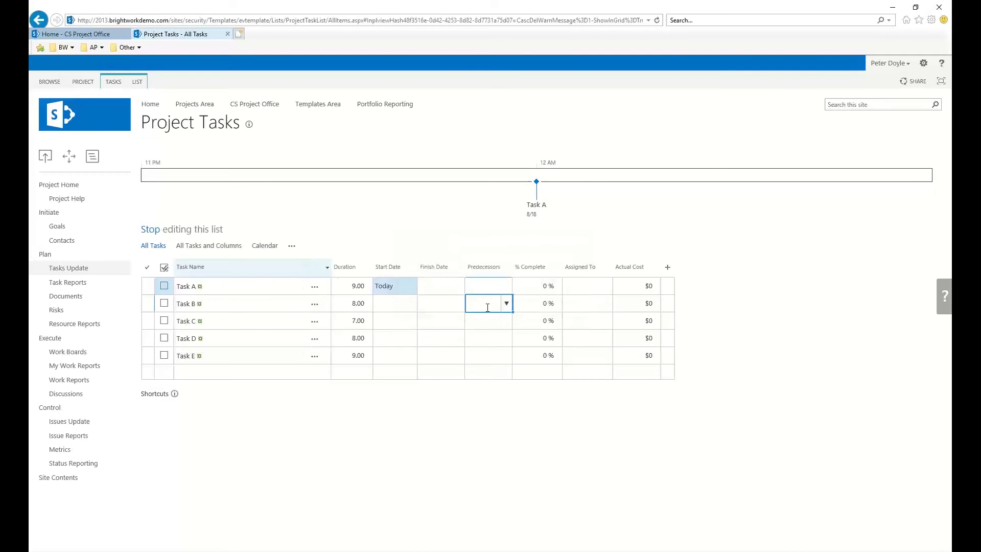
key("ctrl+v")
left_click(422, 378)
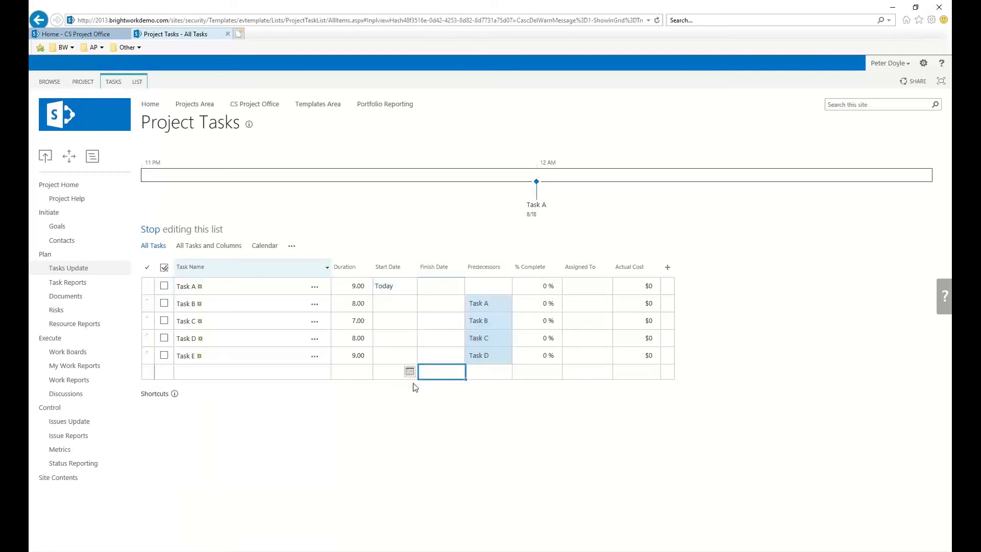
Step: Refresh the project data, calculating the Project Tasks schedule and recalculating the metrics
left_click(91, 83)
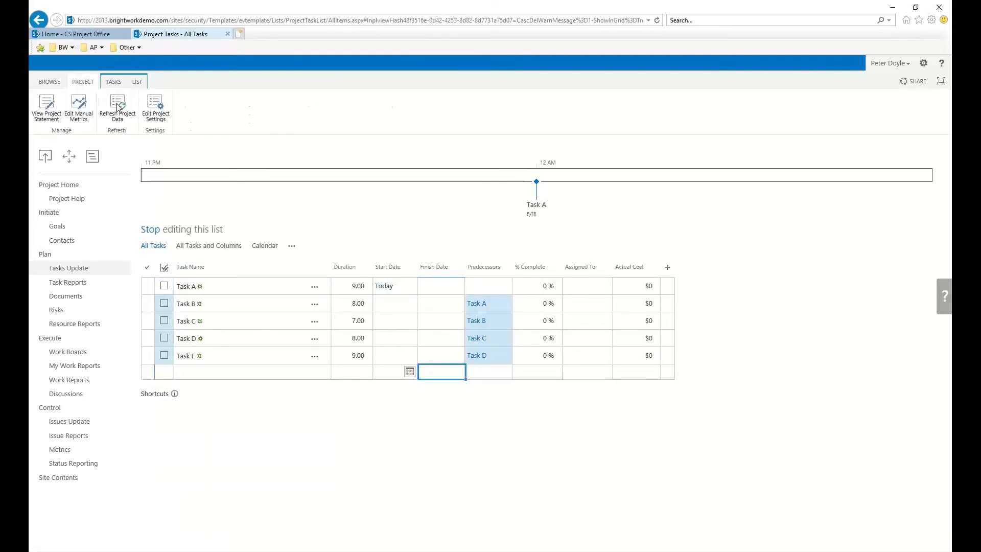
left_click(118, 105)
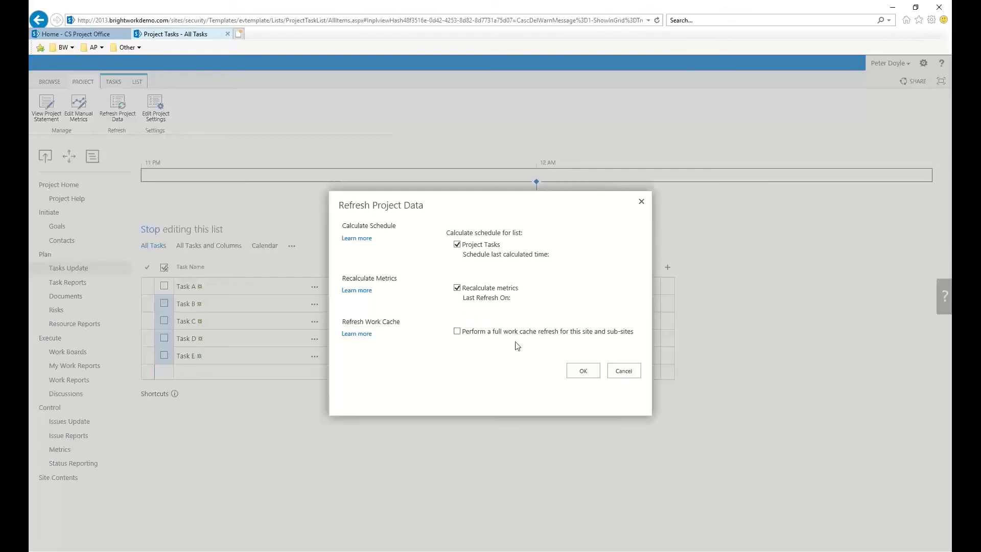
left_click(581, 372)
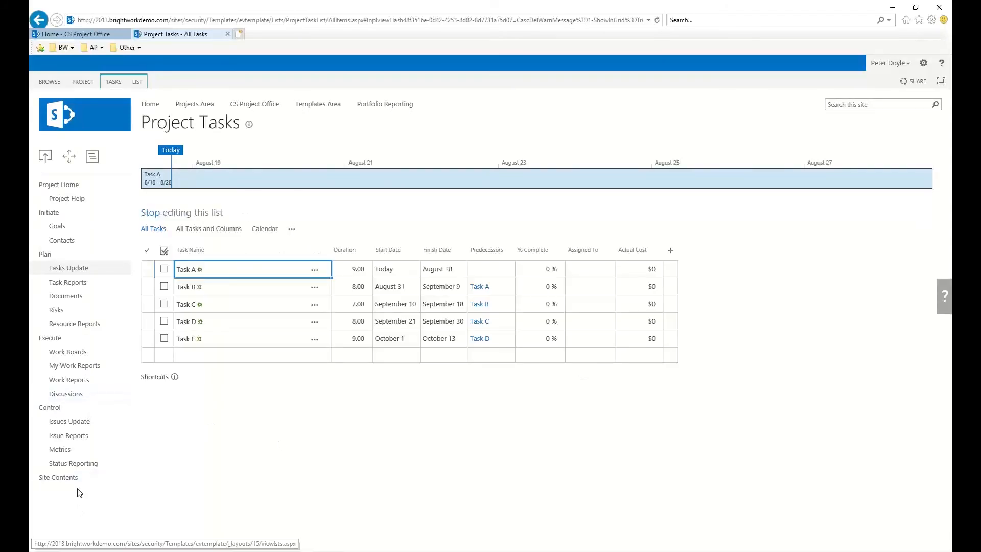
Step: Edit the existing Project Status report, set For Period Ending to 8/14/2020, and save it
left_click(83, 467)
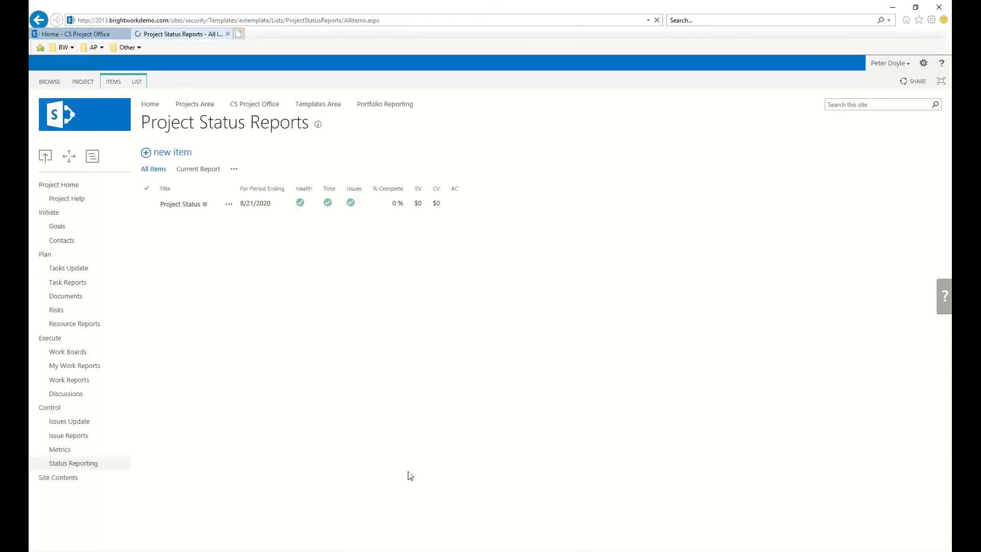
left_click(229, 206)
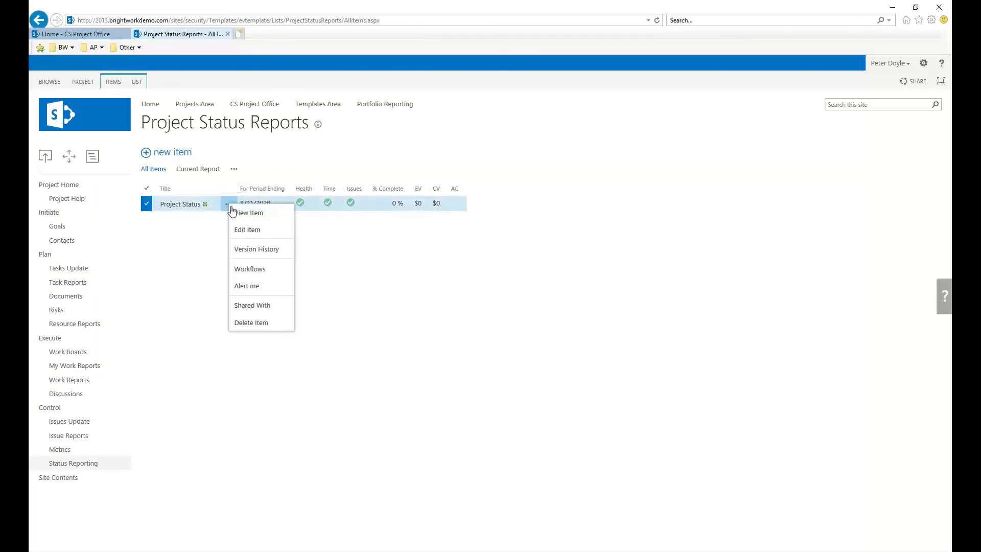
left_click(241, 228)
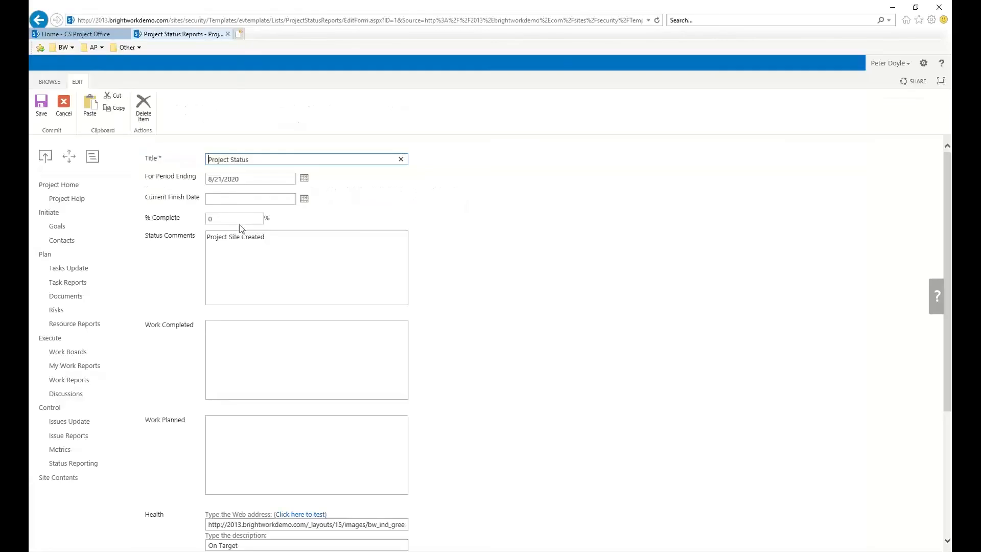
left_click(304, 179)
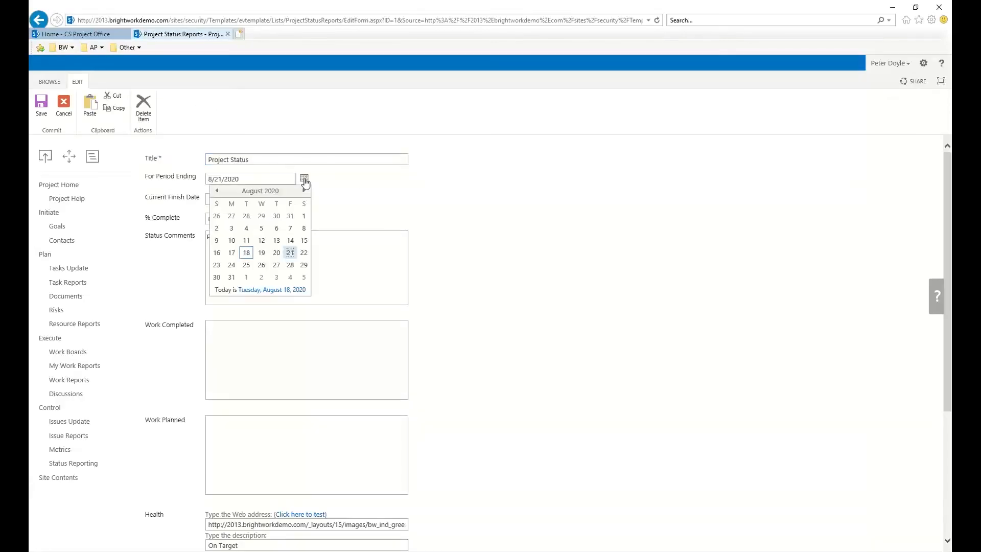
left_click(292, 239)
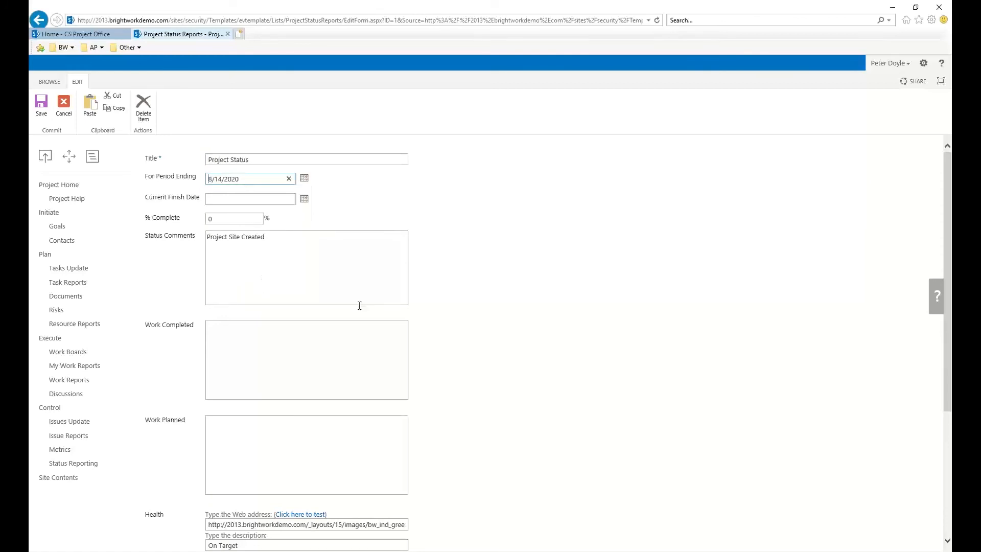
scroll(359, 306, "down", 4)
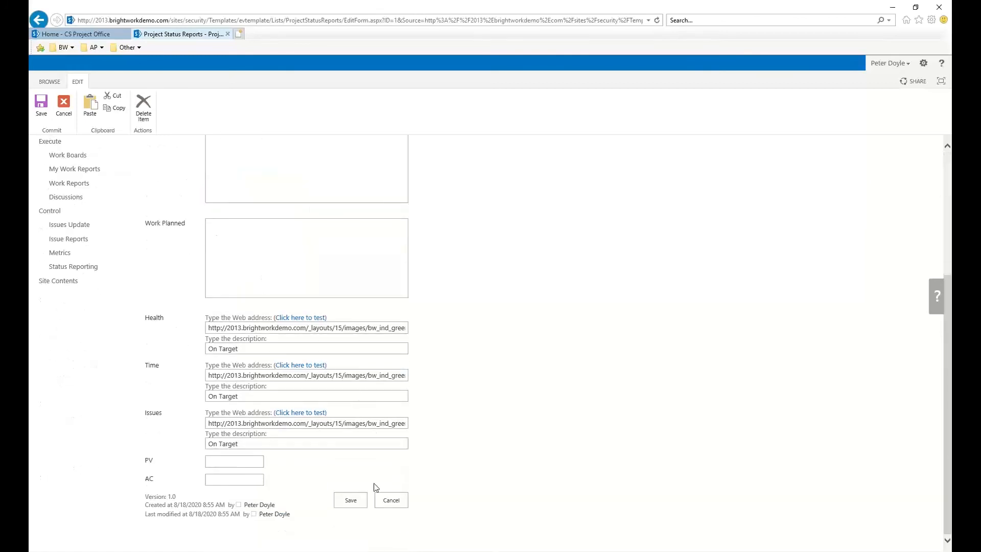
left_click(351, 499)
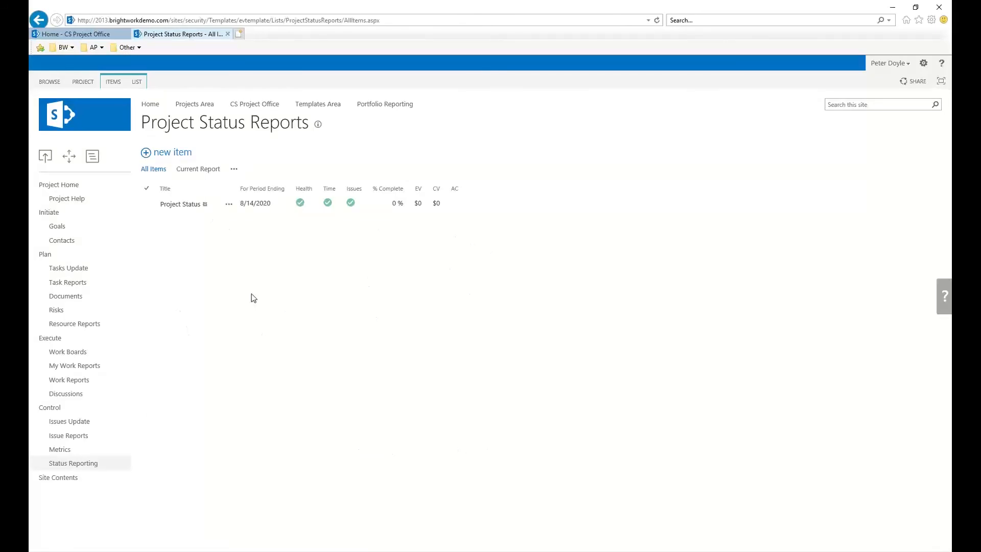
Step: Open the Project Tasks list for inline editing, set Task A's Actual Cost to 25000, and mark the task complete
left_click(79, 268)
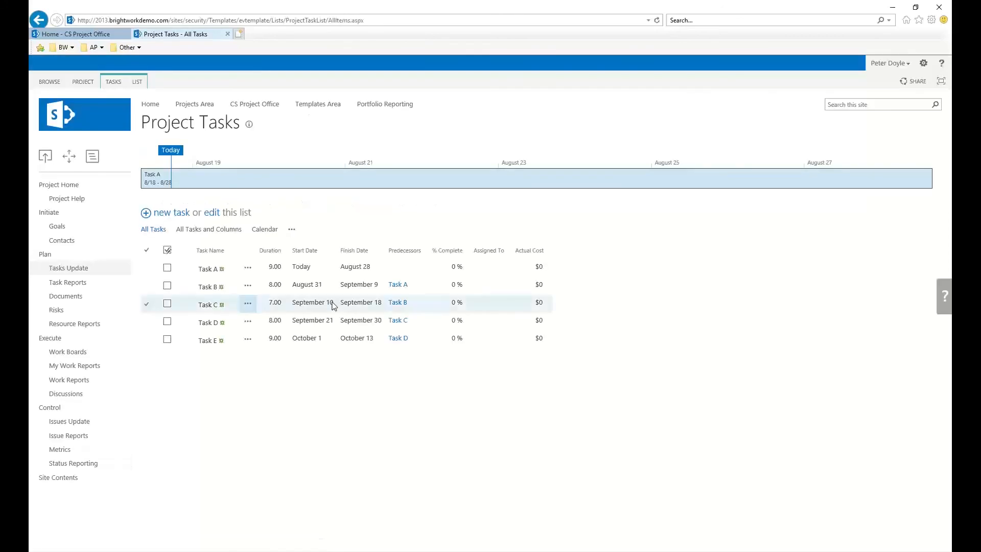
left_click(212, 213)
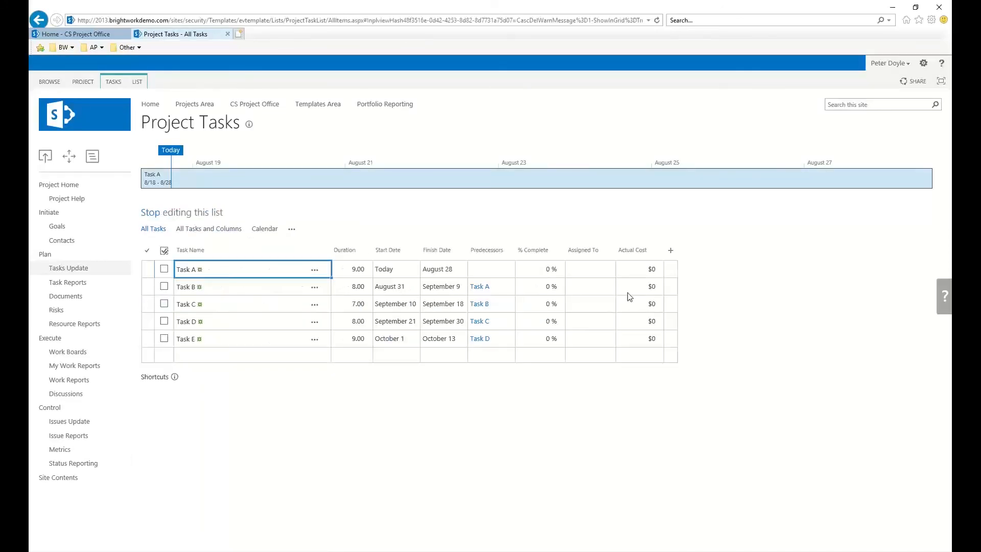
left_click(639, 270)
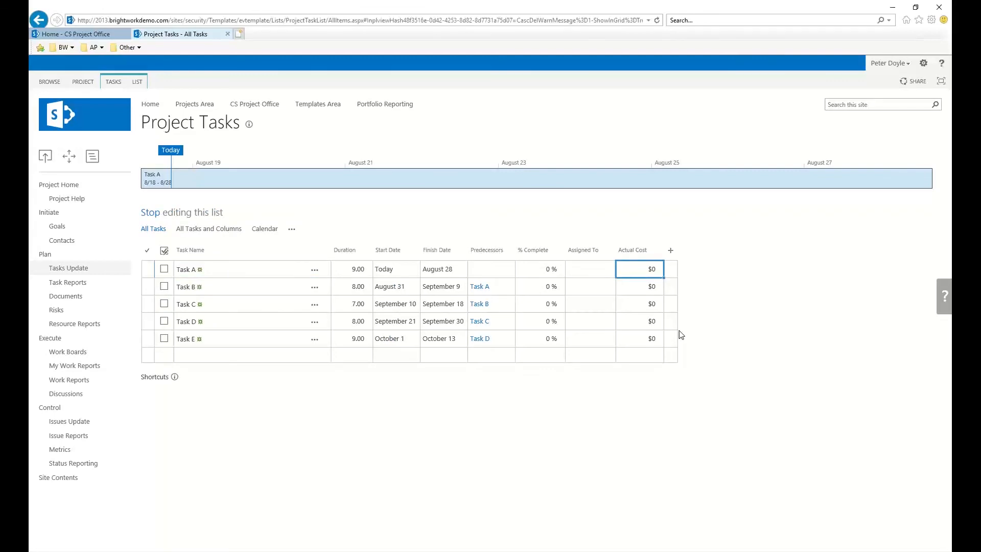
type("25")
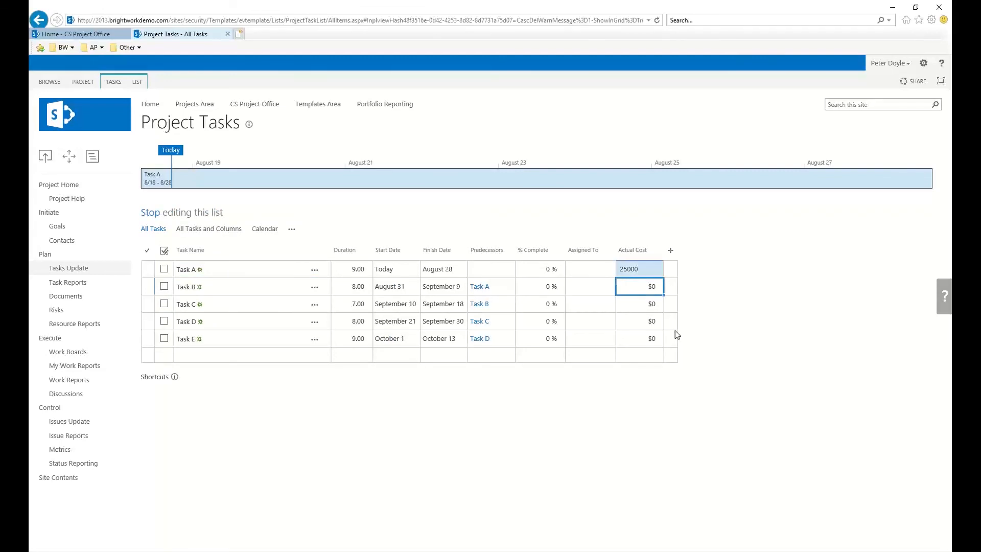
left_click(164, 271)
left_click(163, 269)
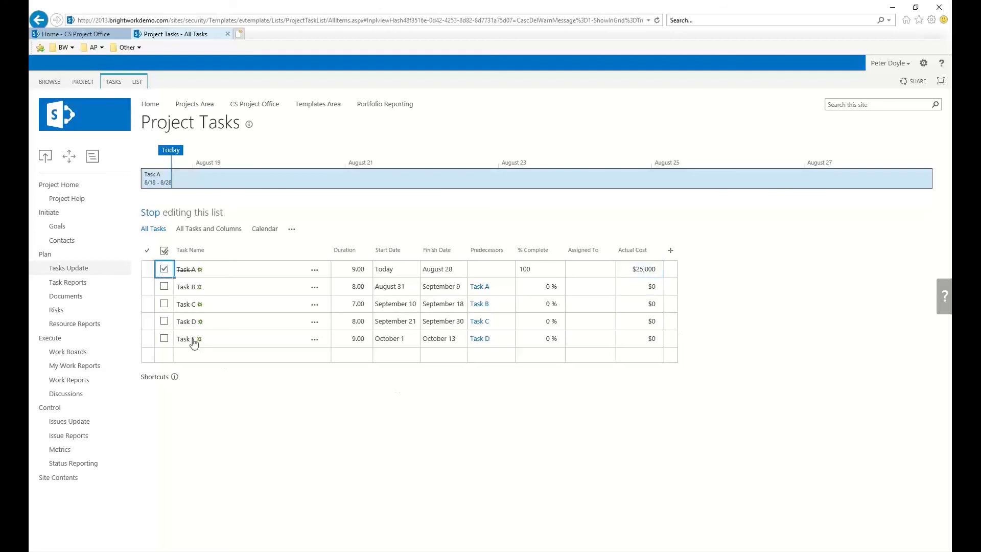
Step: Refresh the project data again with Project Tasks scheduling and metric recalculation after Task A's update
left_click(82, 82)
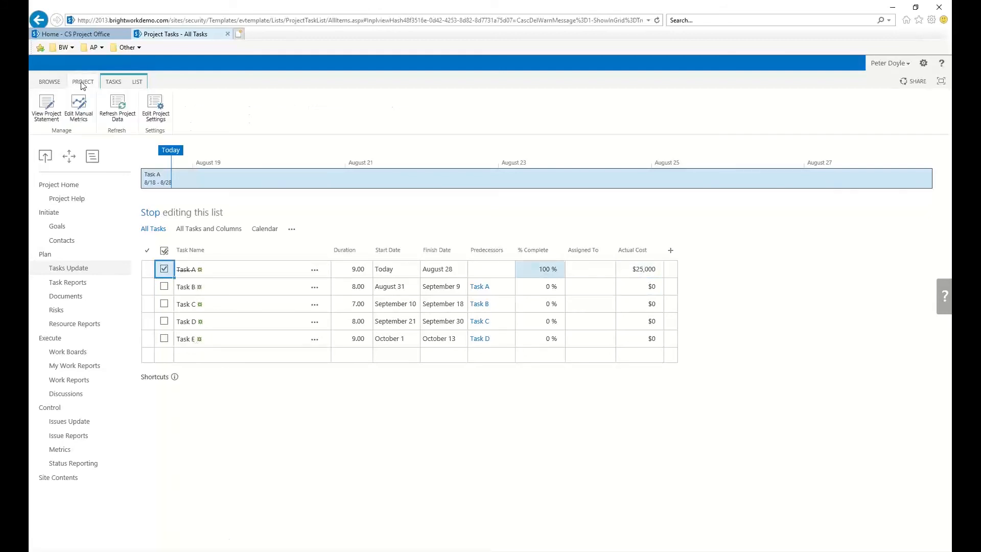
left_click(116, 110)
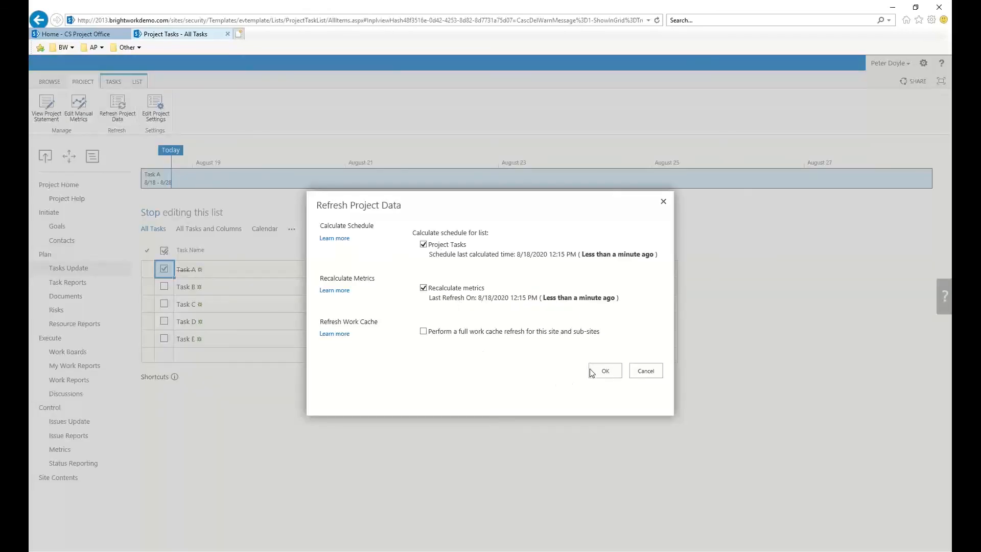
left_click(606, 370)
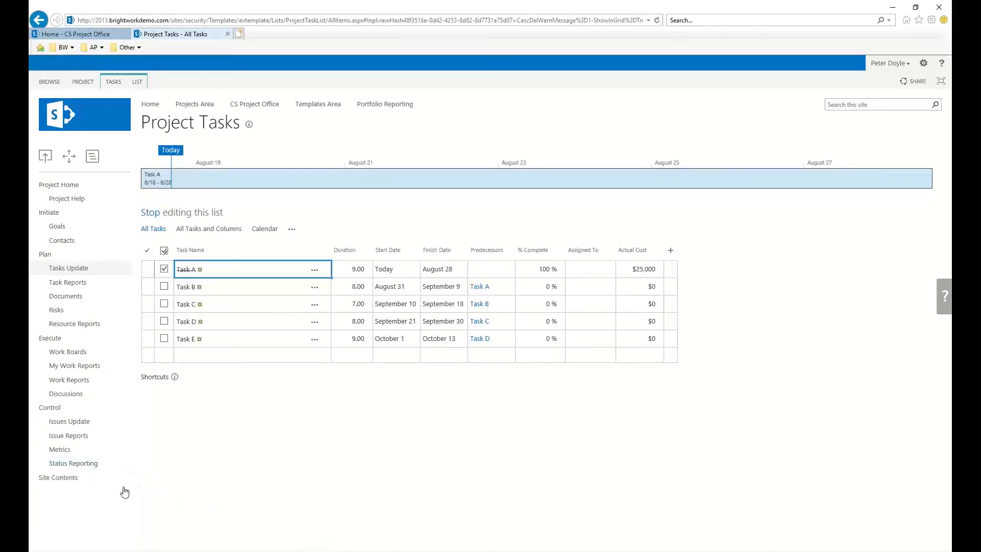
Step: Create and save a new Project Status report with its prefilled values, and highlight its EV value in the reports list
left_click(77, 464)
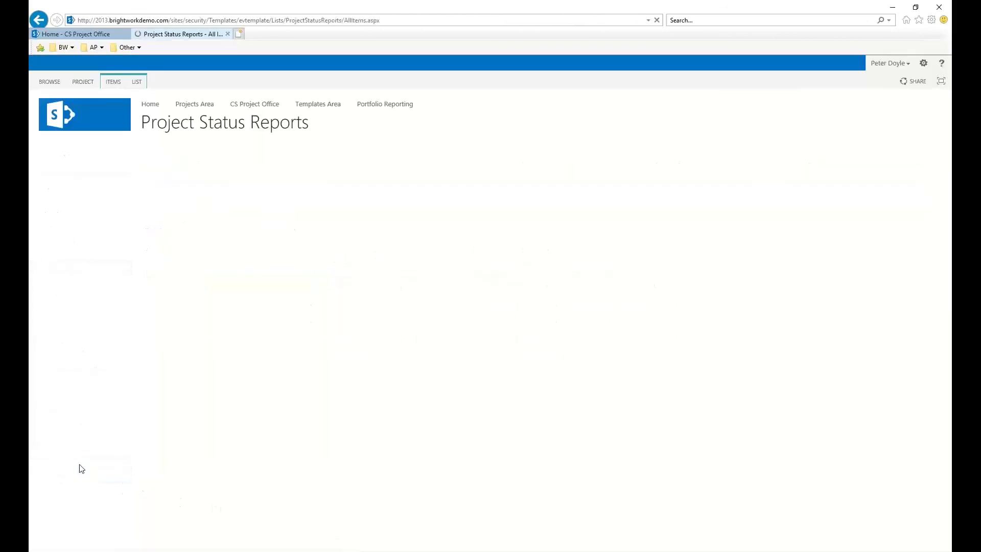
left_click(171, 152)
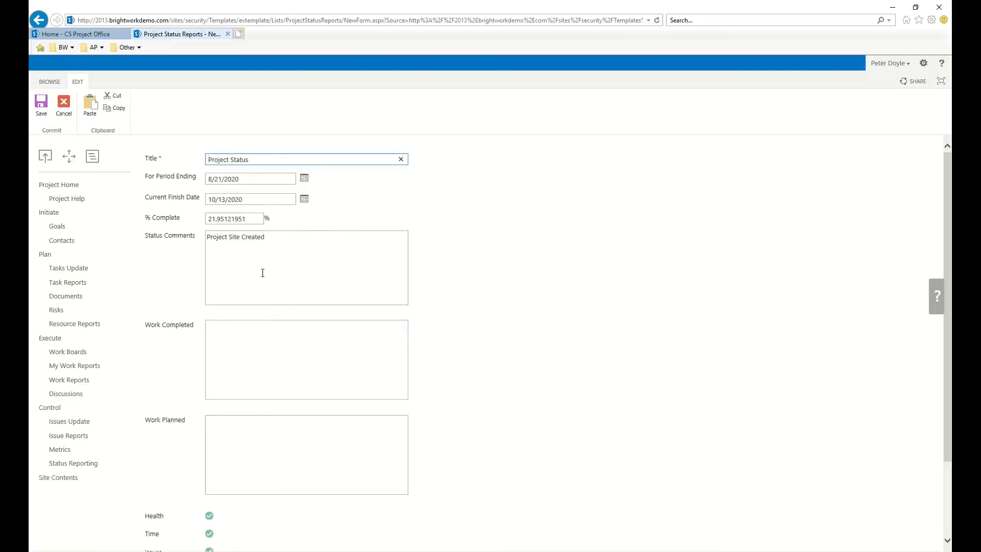
scroll(381, 305, "down", 2)
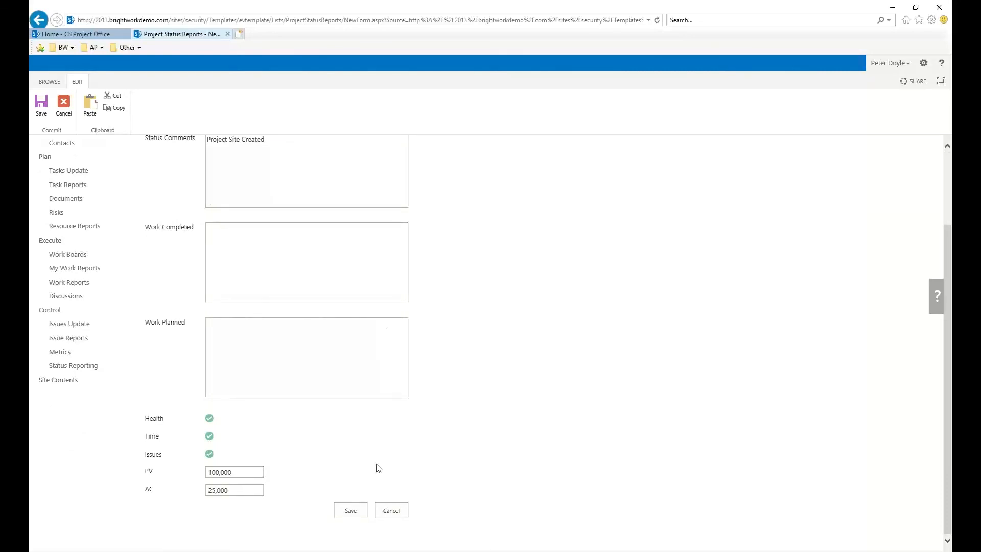
left_click(351, 511)
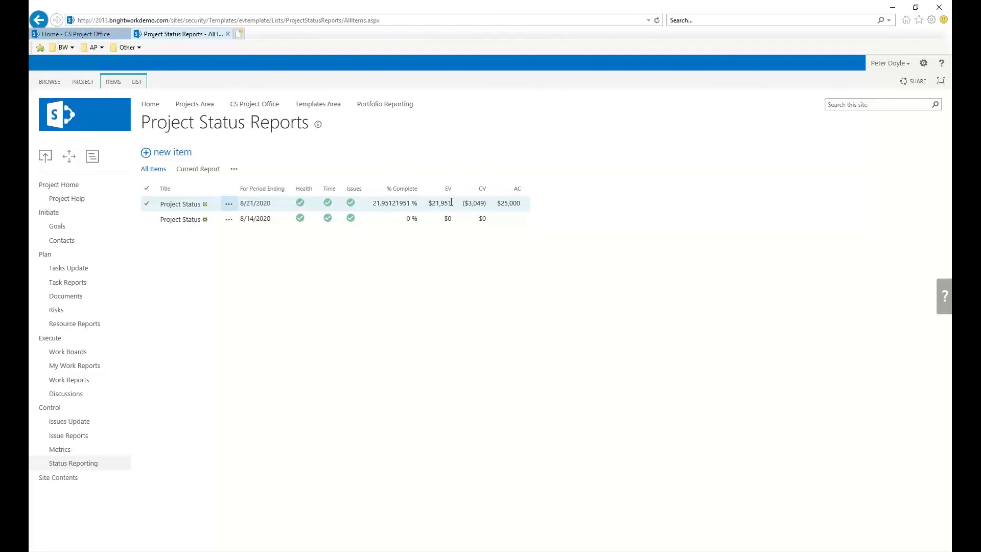
left_click_drag(452, 205, 428, 204)
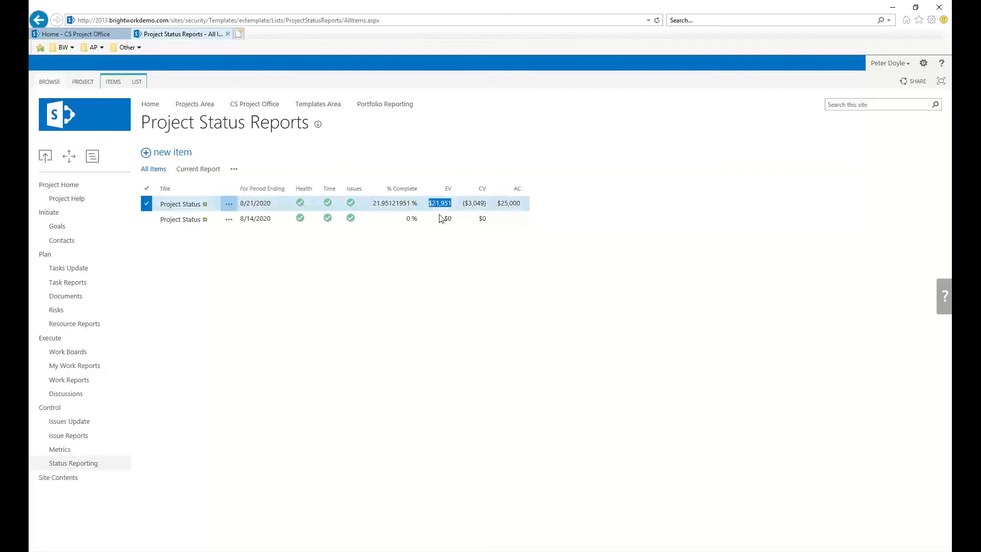